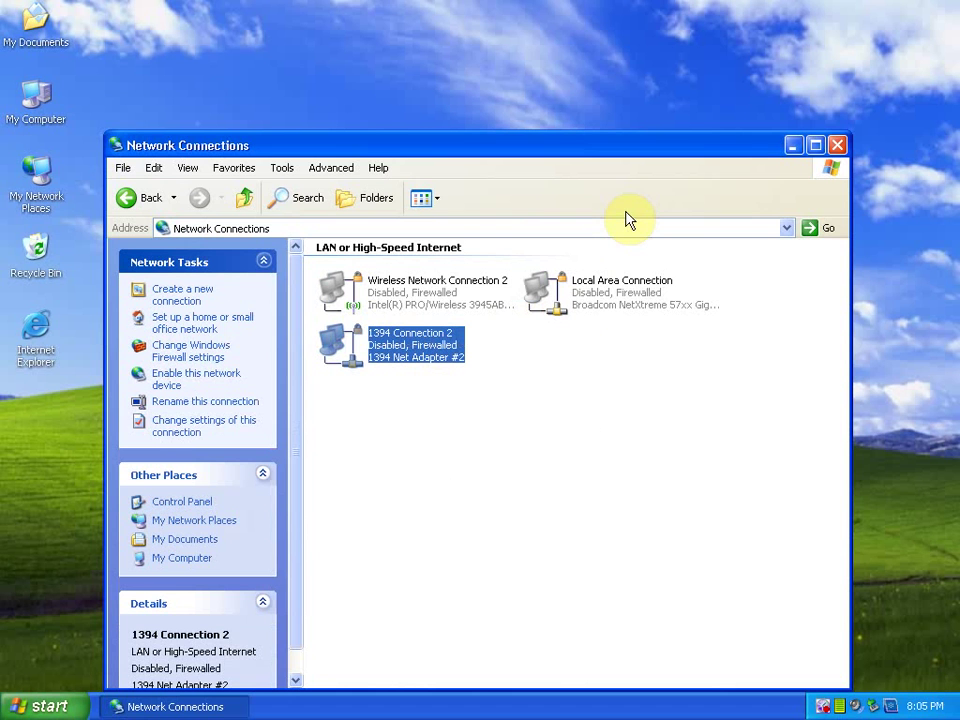
# Close the Network Connections window and open the ktag v7.020 (E:) disc from My Computer
pyautogui.click(837, 145)
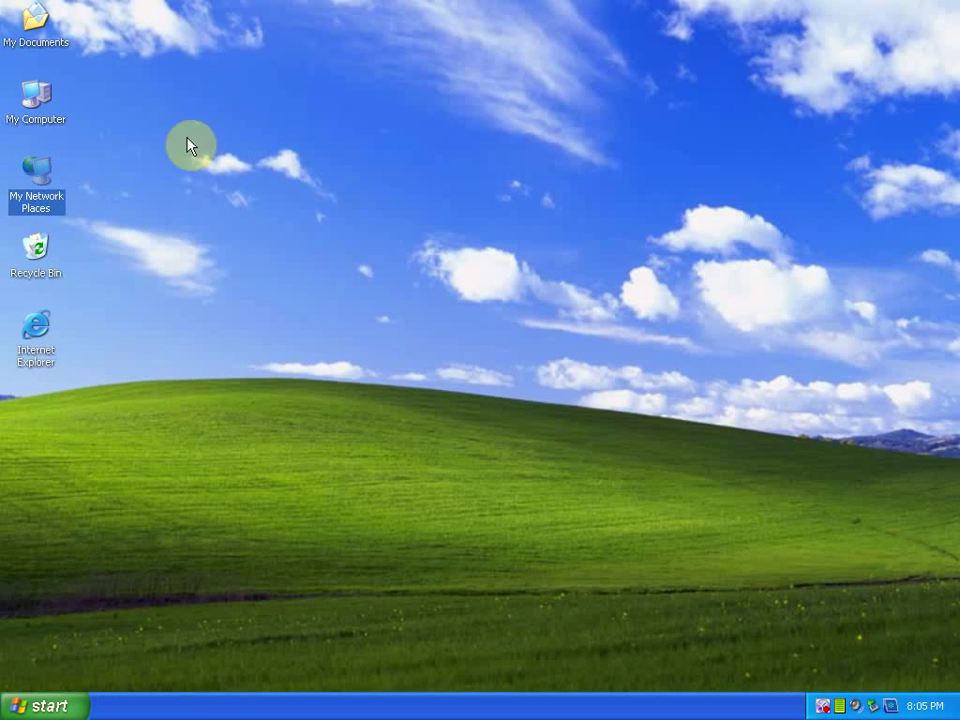
pyautogui.rightClick(39, 101)
pyautogui.click(88, 107)
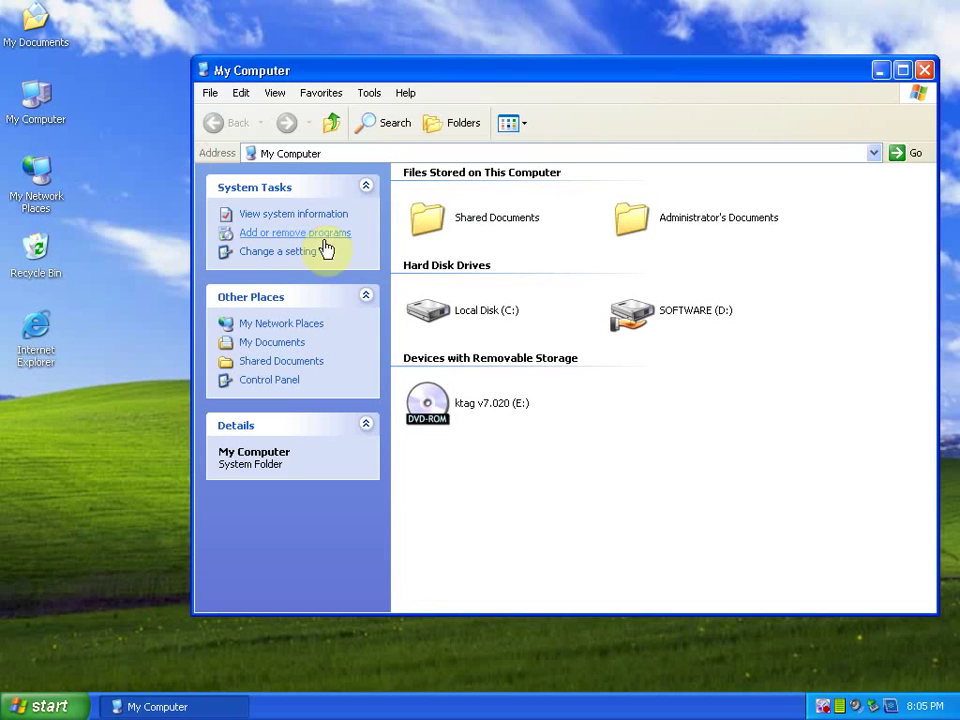
pyautogui.rightClick(462, 400)
pyautogui.click(493, 411)
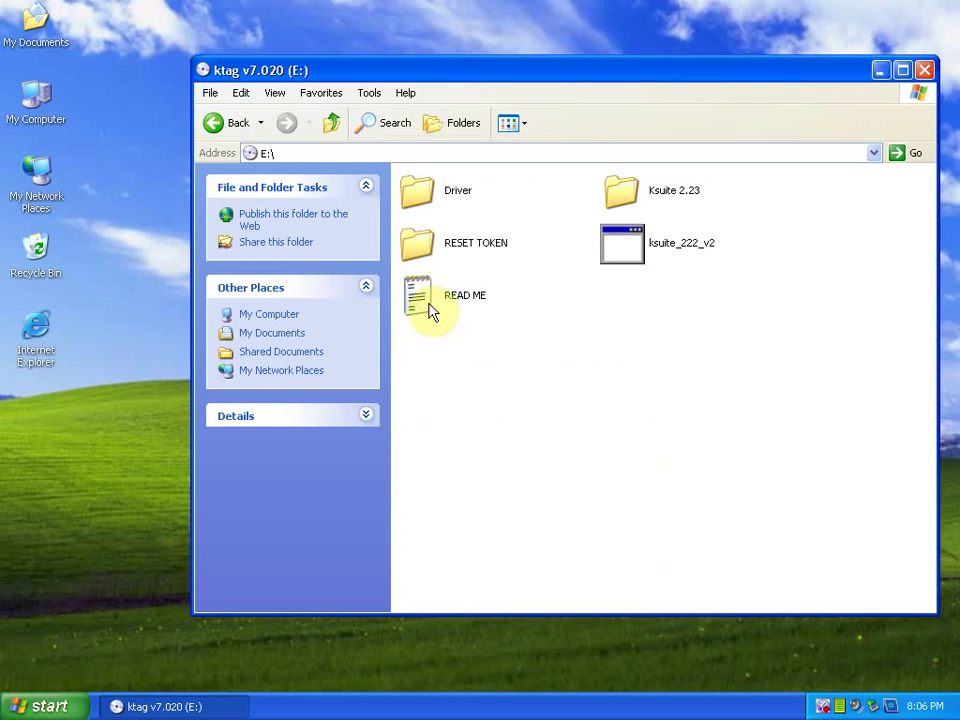
# Open the READ ME file on the disc, read its installation instructions and close it
pyautogui.rightClick(430, 304)
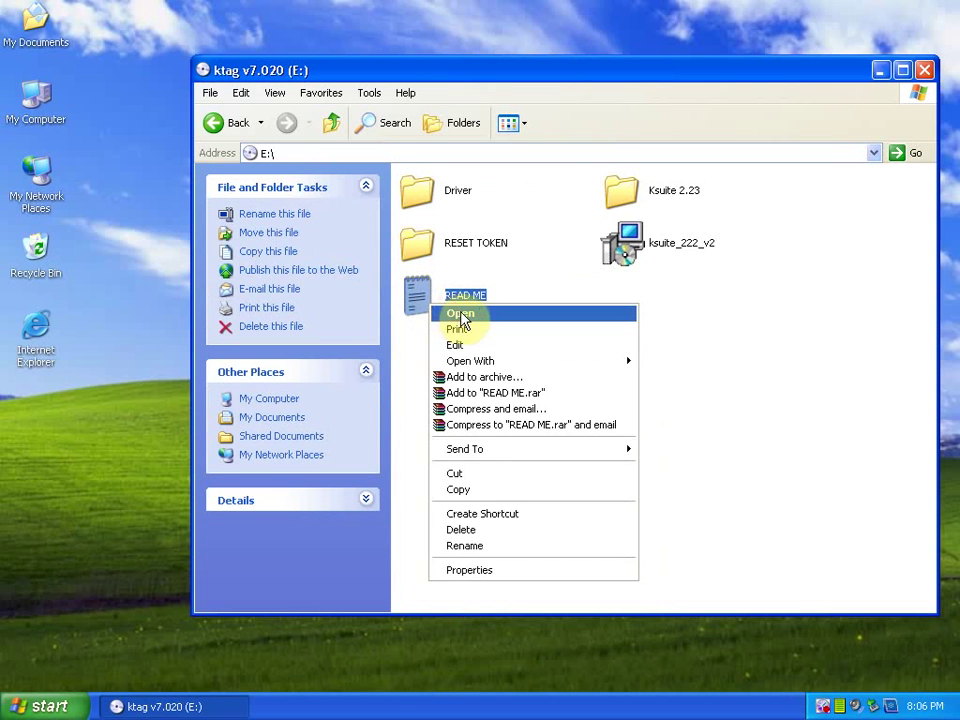
pyautogui.click(462, 315)
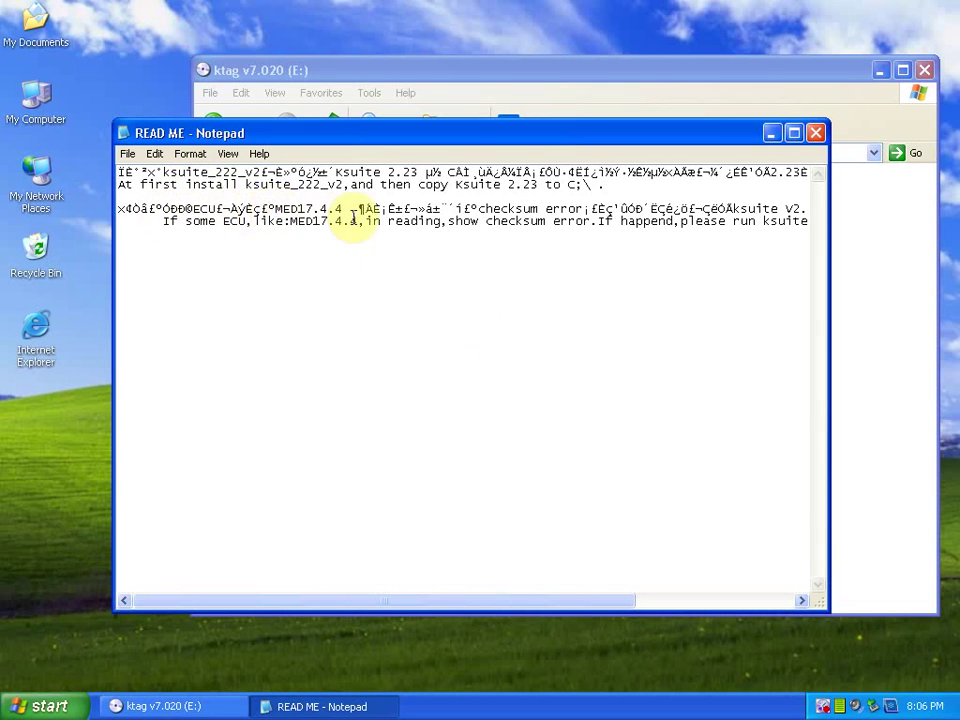
pyautogui.click(817, 134)
pyautogui.click(718, 421)
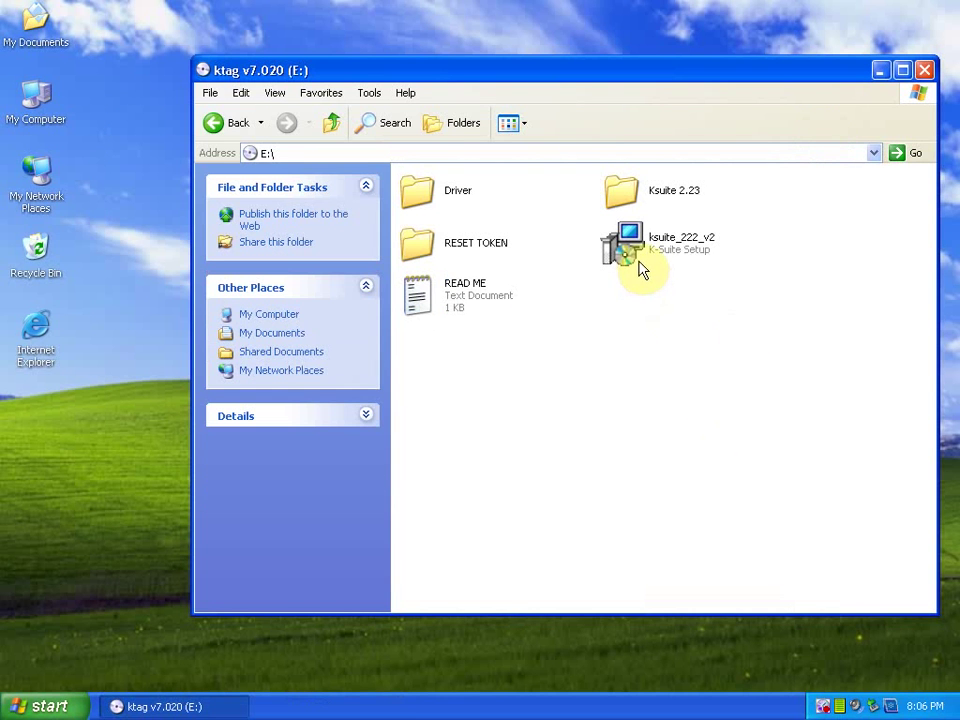
# Run the ksuite_222_v2 setup from the disc and install K-Suite into C:\KSuite
pyautogui.click(628, 252)
pyautogui.rightClick(634, 240)
pyautogui.click(662, 250)
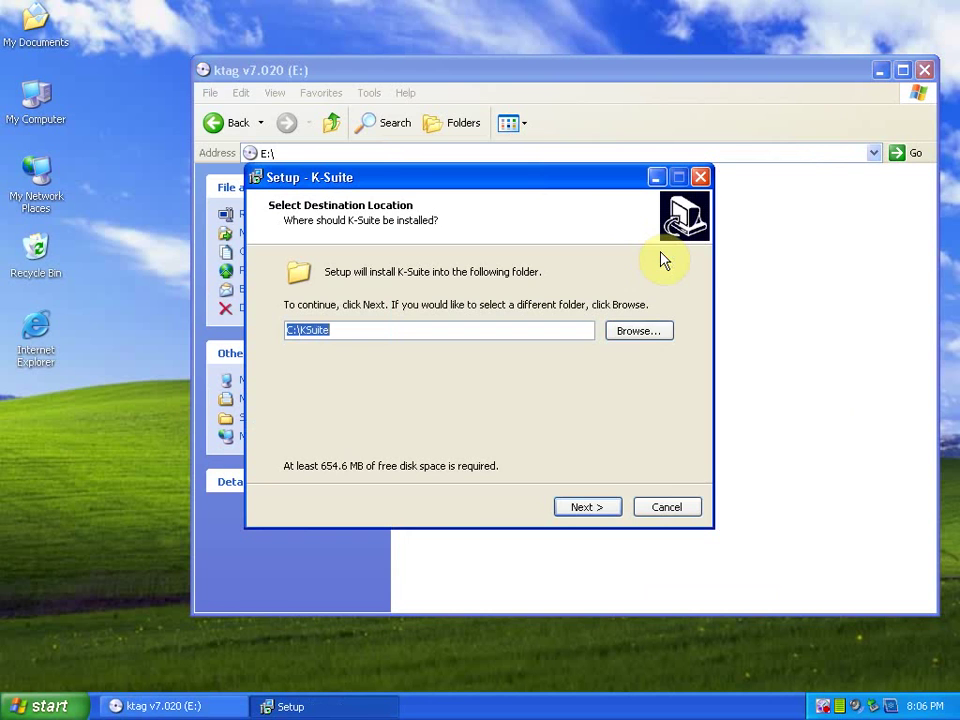
pyautogui.click(600, 507)
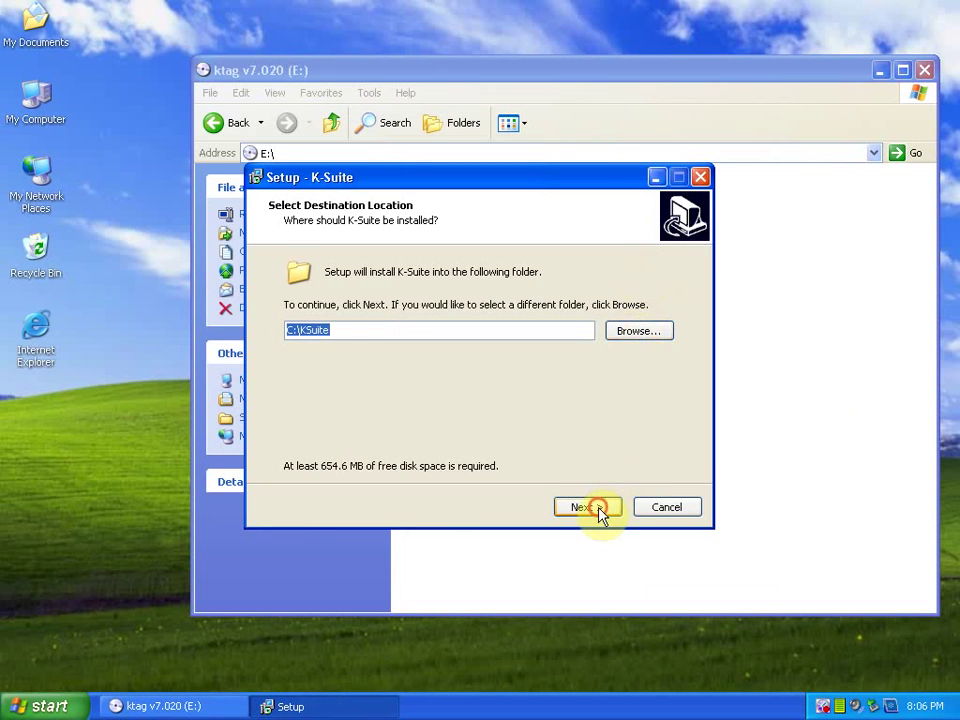
pyautogui.click(600, 508)
pyautogui.click(600, 507)
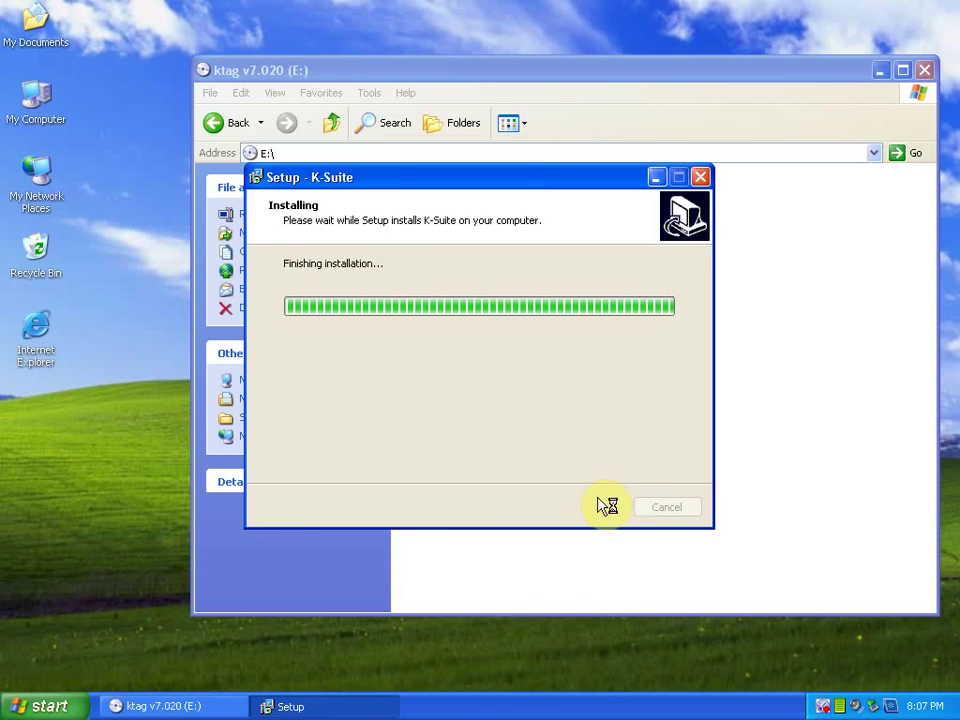
pyautogui.click(536, 506)
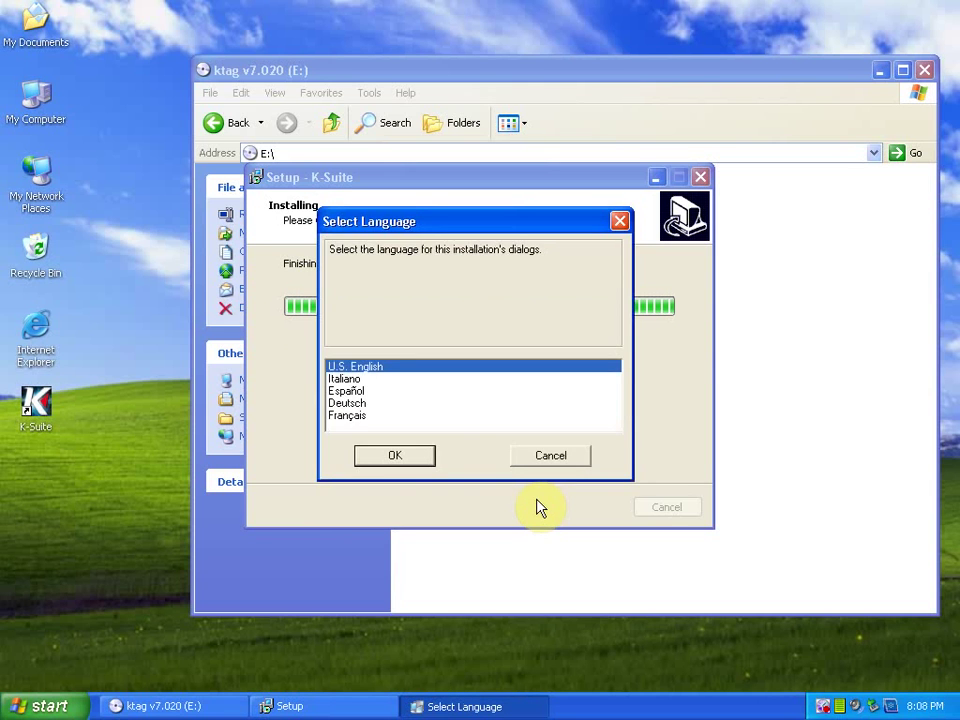
# Install the USBDEVICEDRV driver with U.S. English dialogs and finish the K-Suite setup
pyautogui.click(395, 459)
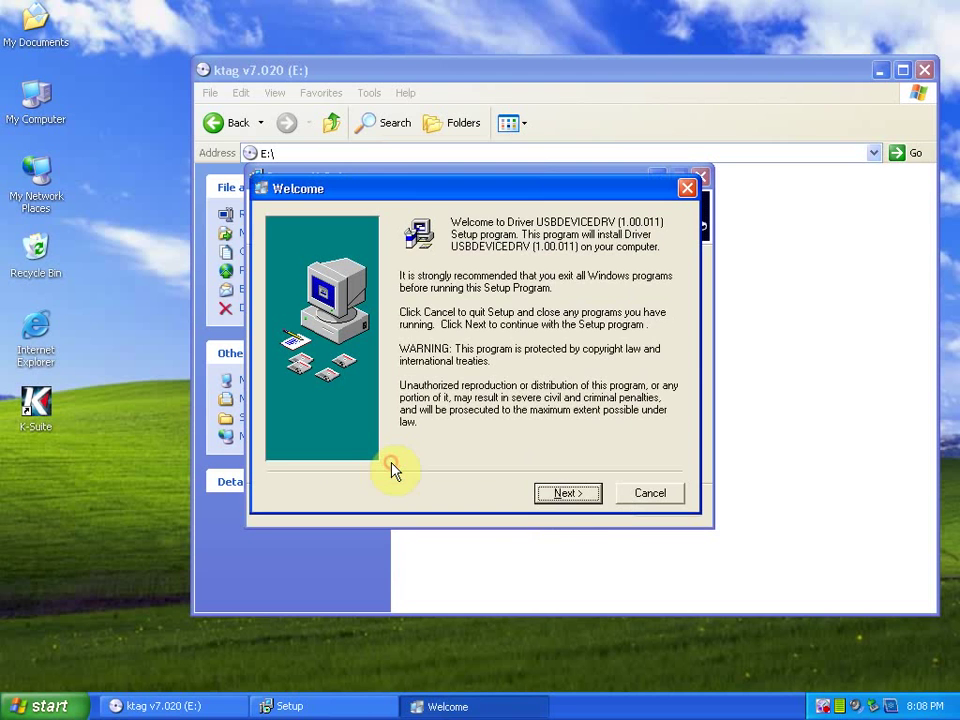
pyautogui.click(579, 496)
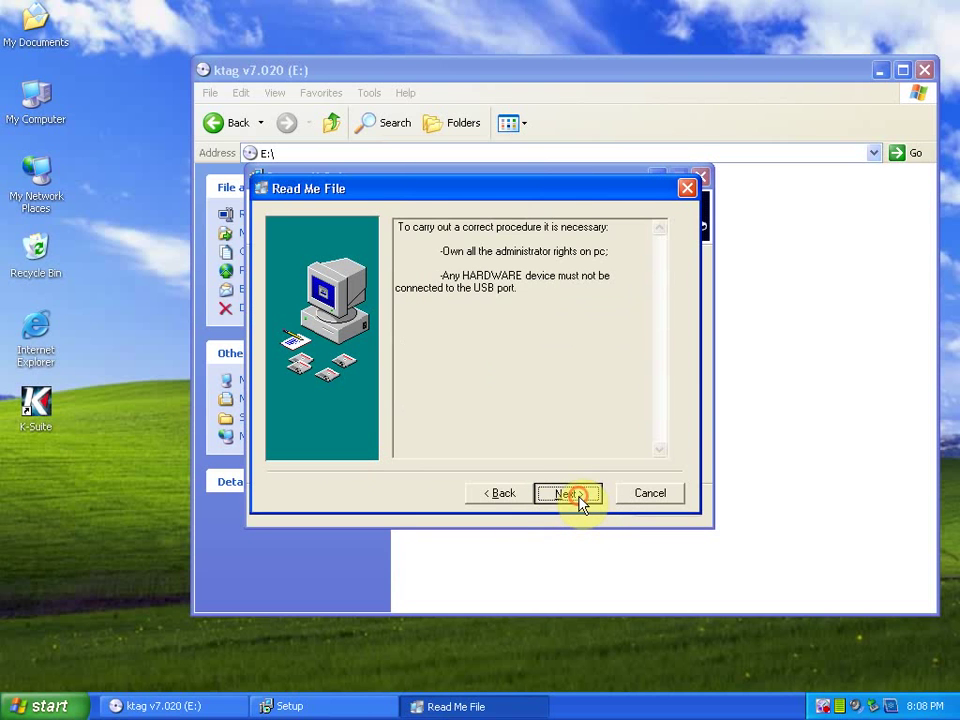
pyautogui.click(579, 497)
pyautogui.click(565, 493)
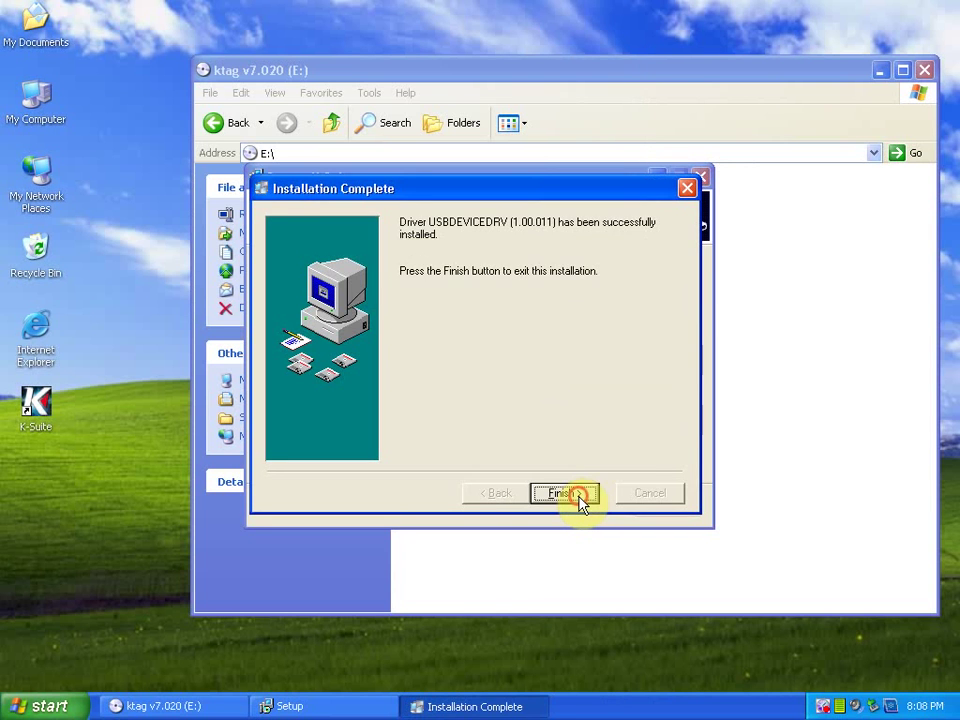
pyautogui.click(565, 493)
pyautogui.click(585, 506)
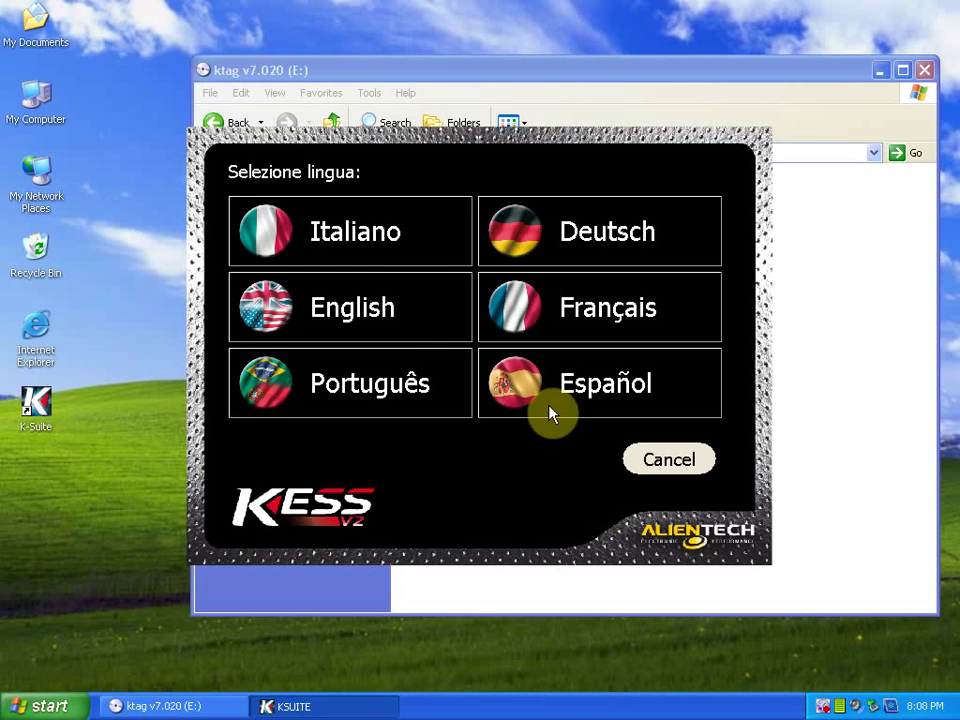
# Choose English as the K-Suite language, then close the program's main window
pyautogui.click(375, 309)
pyautogui.click(480, 403)
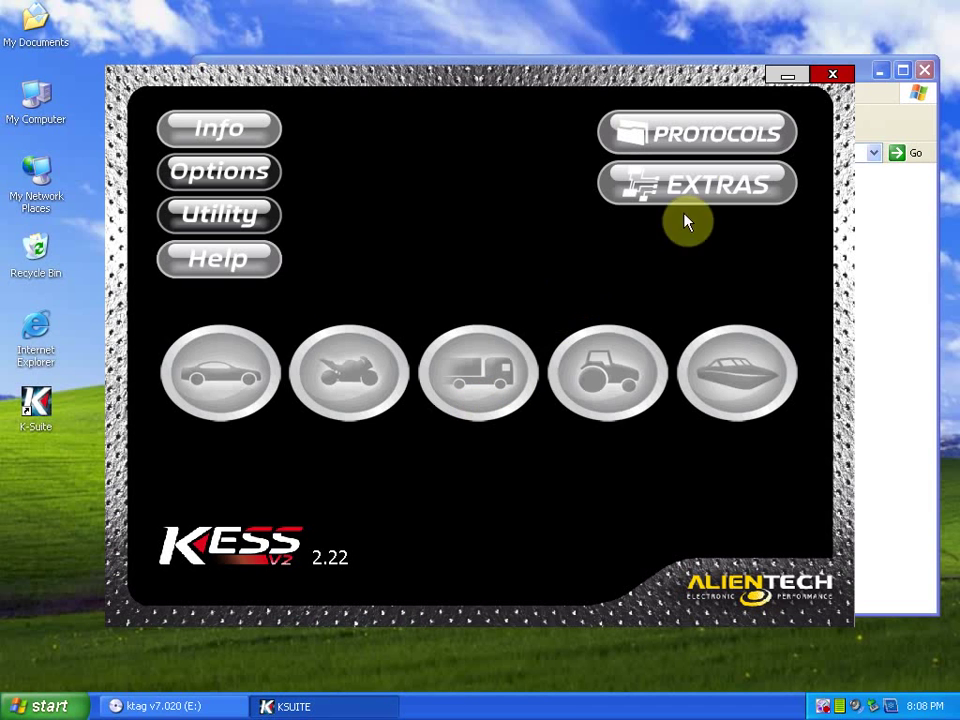
pyautogui.click(832, 74)
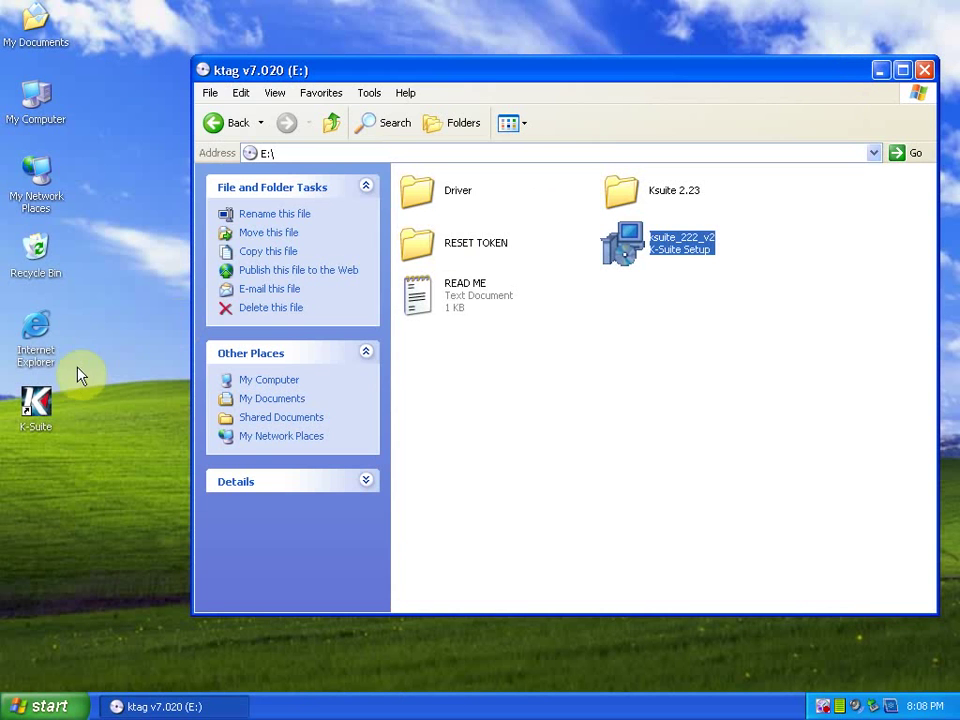
# Open the K-Suite installation folder by finding the target of its desktop shortcut
pyautogui.rightClick(45, 400)
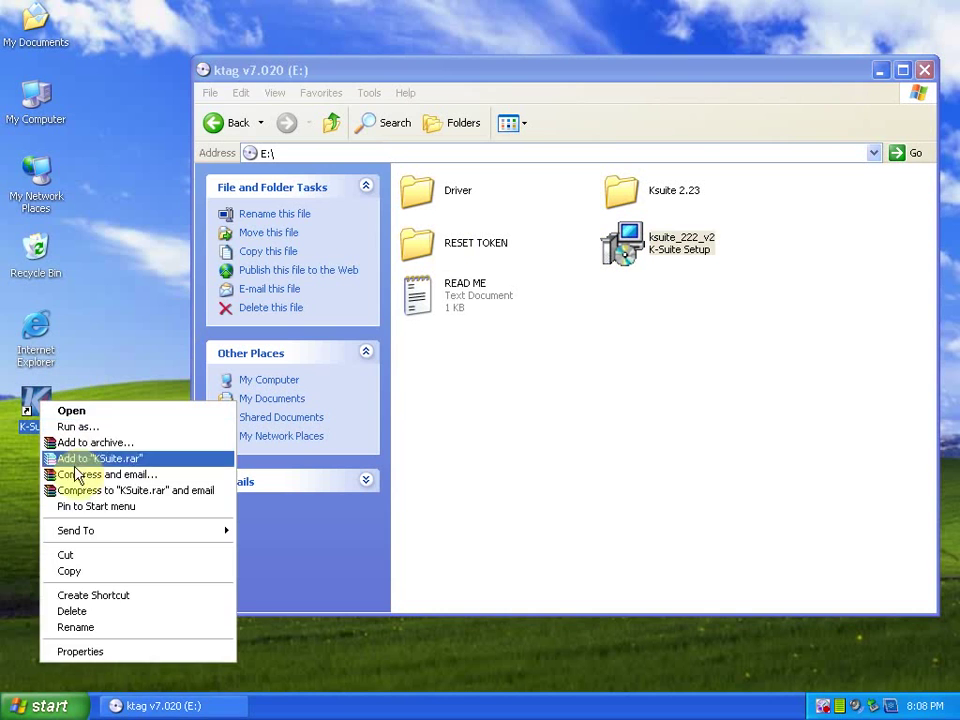
pyautogui.click(97, 656)
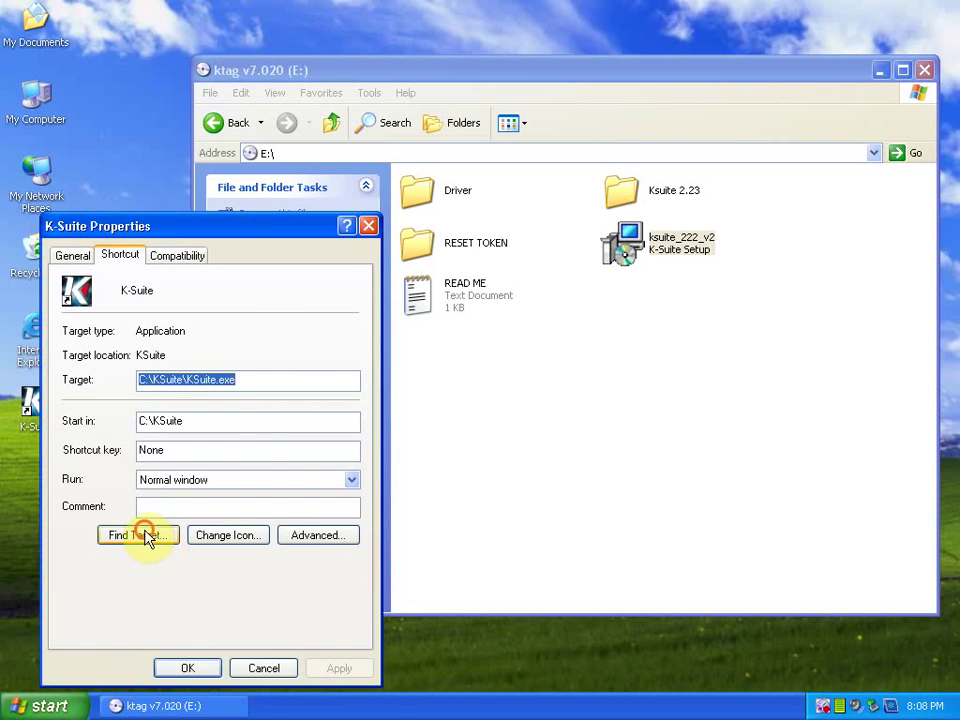
pyautogui.click(144, 535)
# Copy all files and folders from the Ksuite 2.23 folder on the E: disc
pyautogui.click(829, 392)
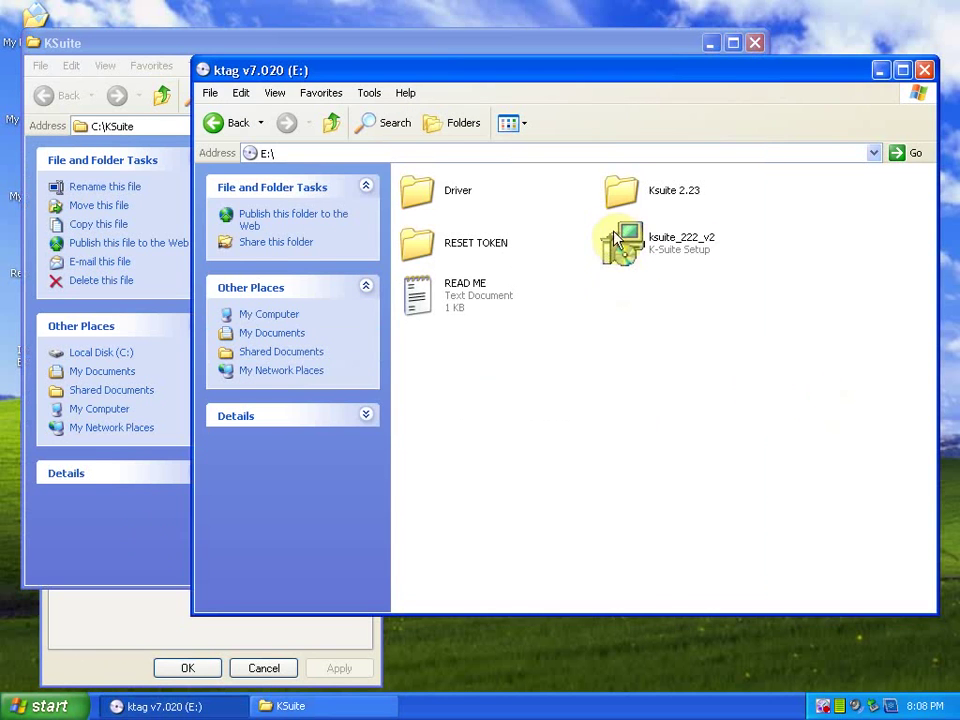
pyautogui.doubleClick(622, 188)
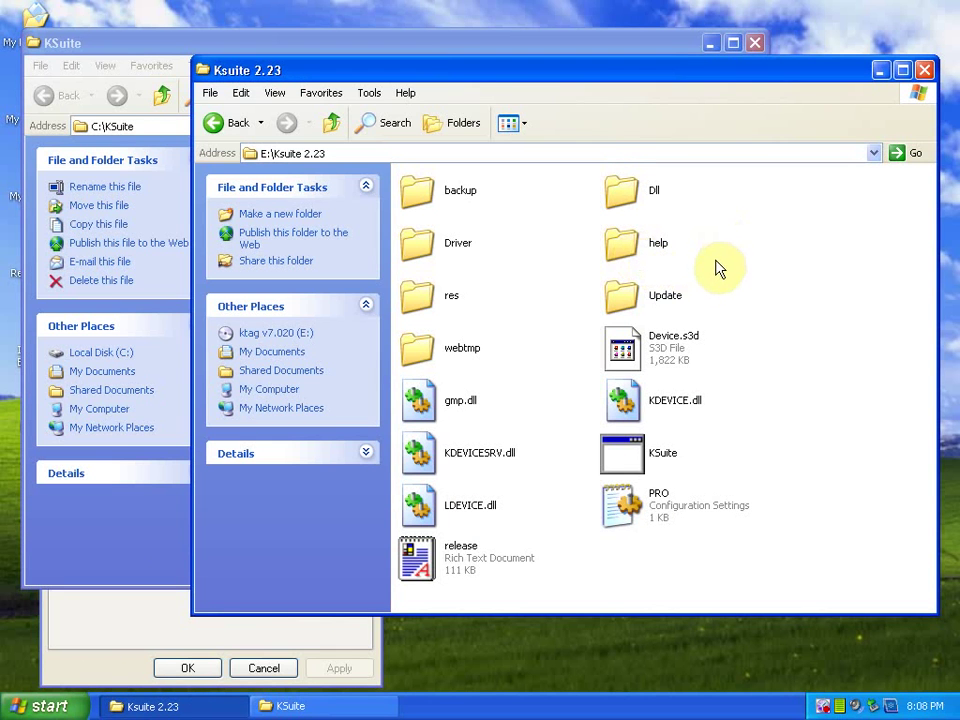
pyautogui.hotkey('ctrl', 'a')
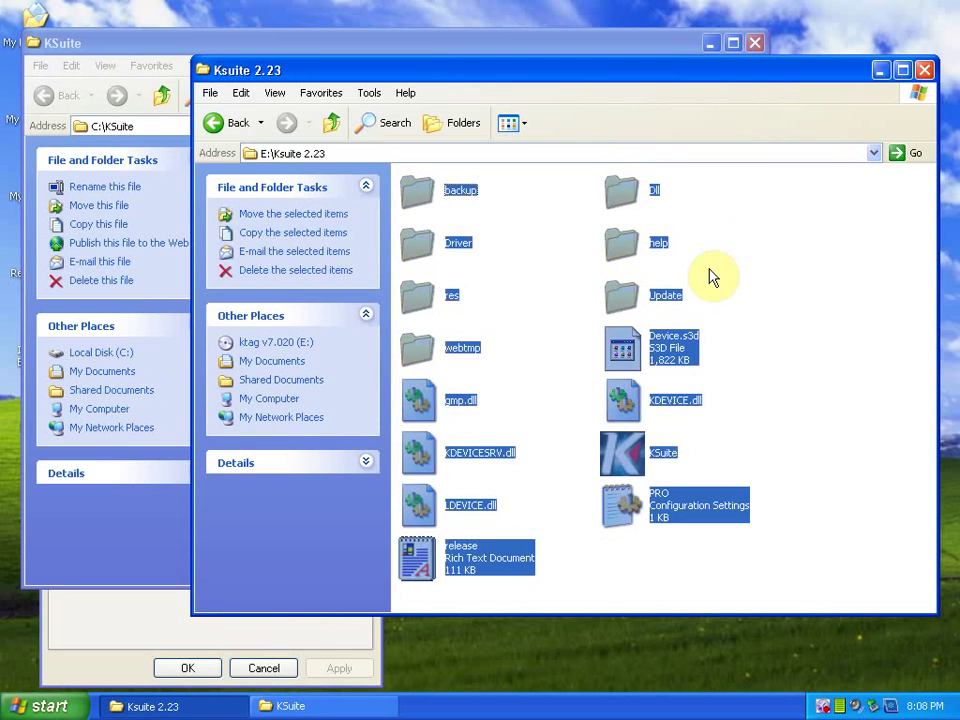
pyautogui.rightClick(641, 342)
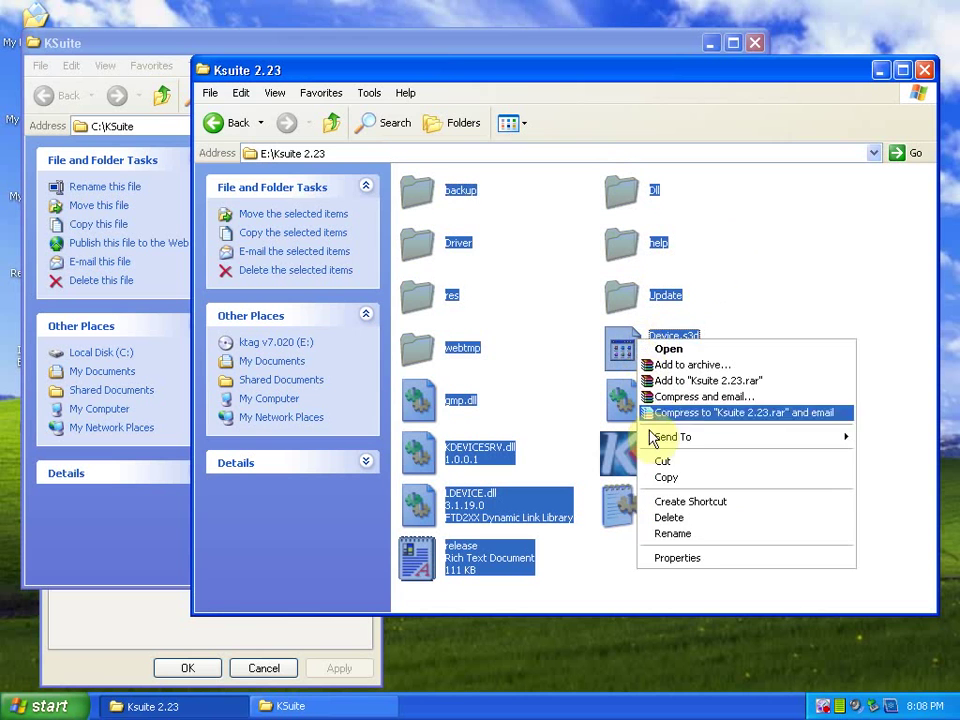
pyautogui.click(663, 479)
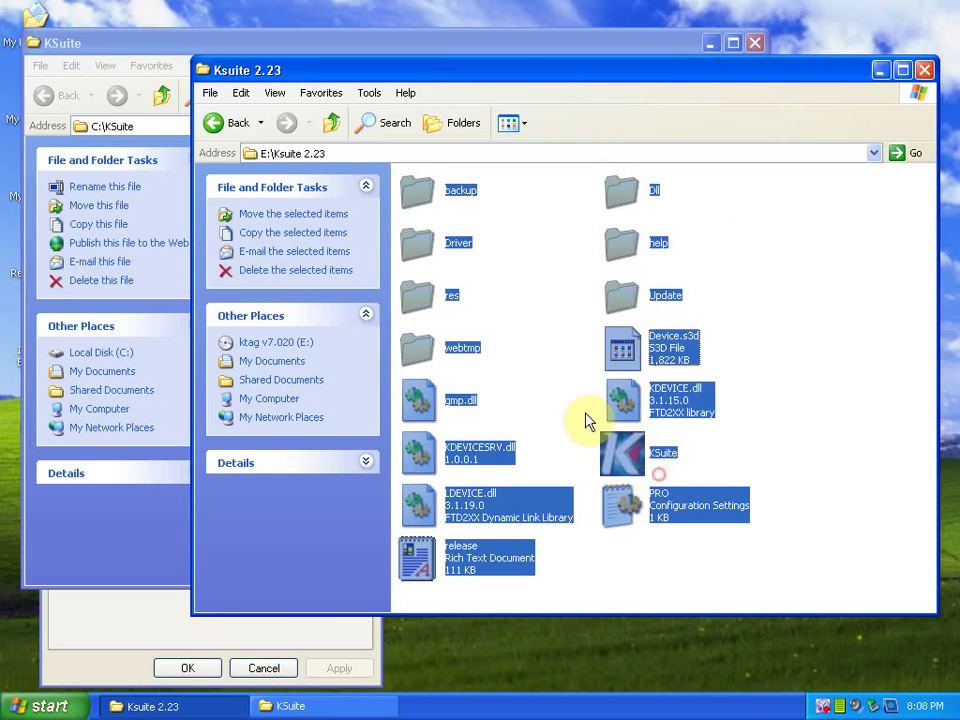
# Paste the copied files into C:\KSuite, replacing all existing files and folders of the same name
pyautogui.click(192, 40)
pyautogui.rightClick(656, 437)
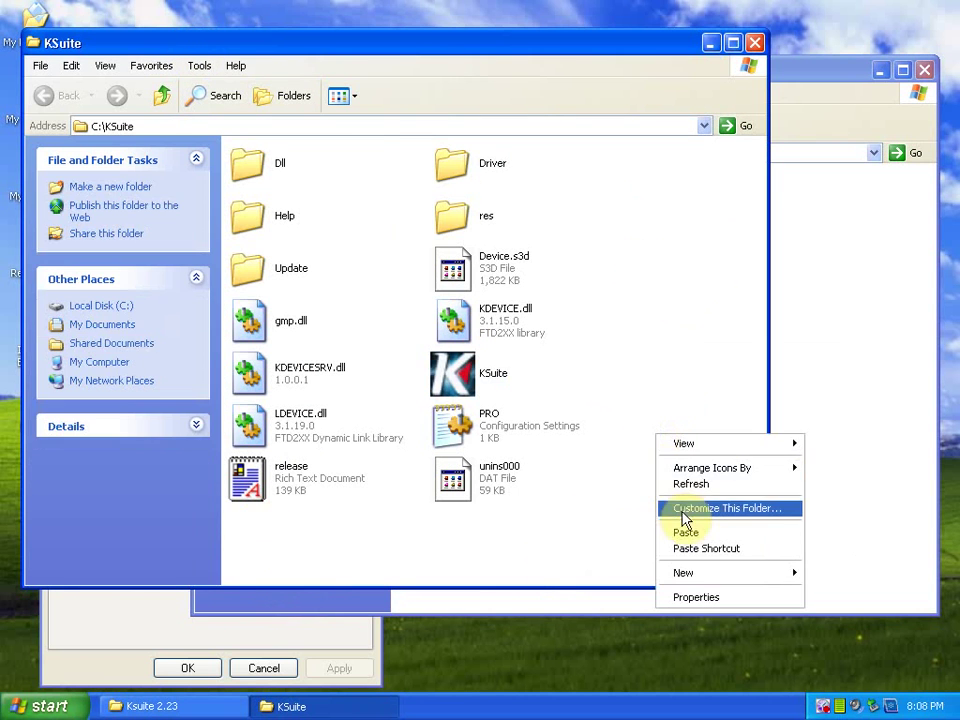
pyautogui.click(684, 538)
pyautogui.click(465, 447)
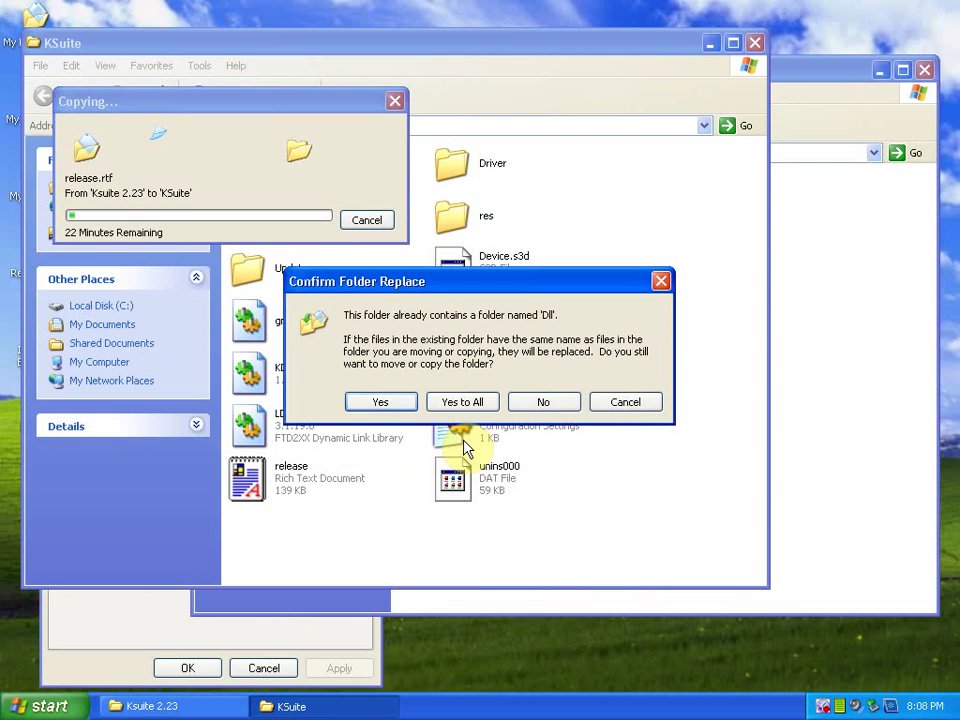
pyautogui.click(472, 402)
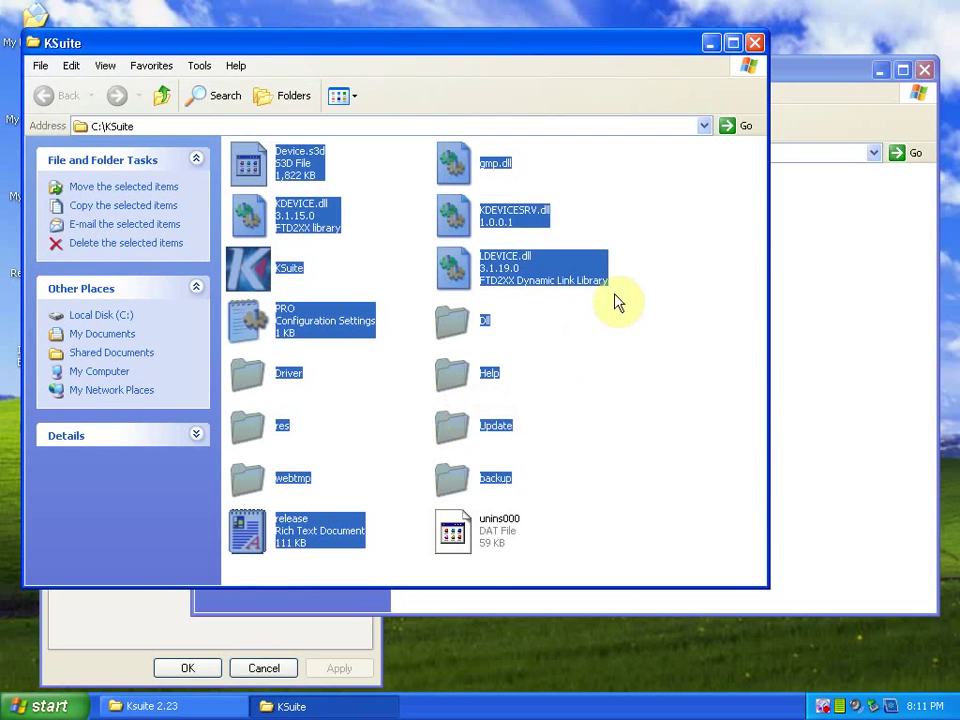
# Close the C:\KSuite folder and open the Driver folder in the root of the E: disc
pyautogui.click(754, 42)
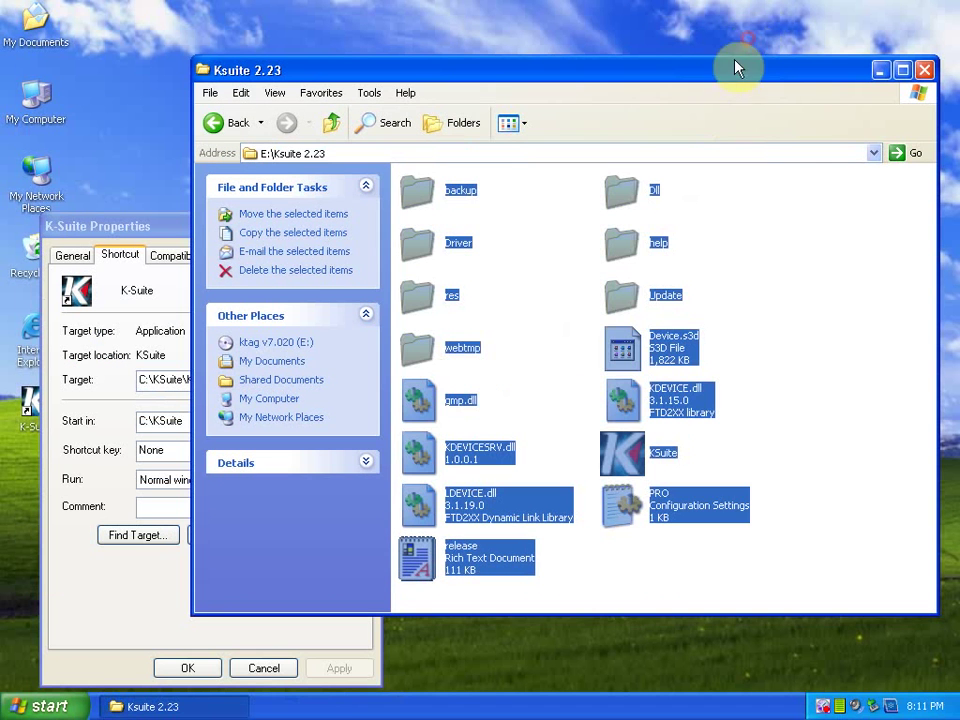
pyautogui.click(333, 123)
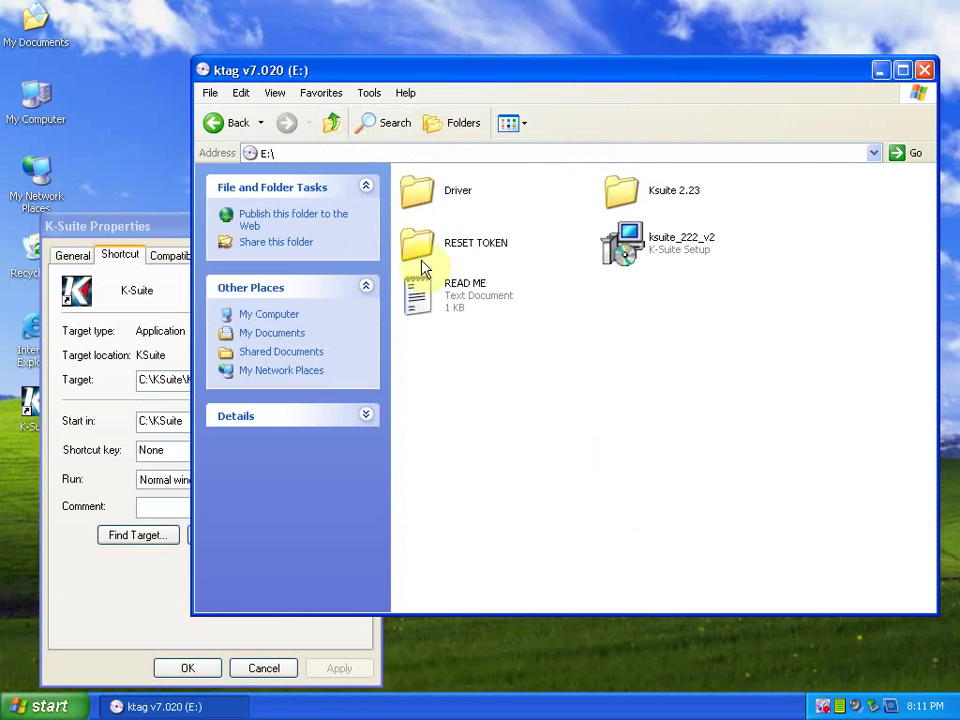
pyautogui.rightClick(448, 190)
pyautogui.click(470, 195)
# Run the Driver_USBDEVICEDRV setup with U.S. English dialogs and complete the driver installation
pyautogui.click(430, 196)
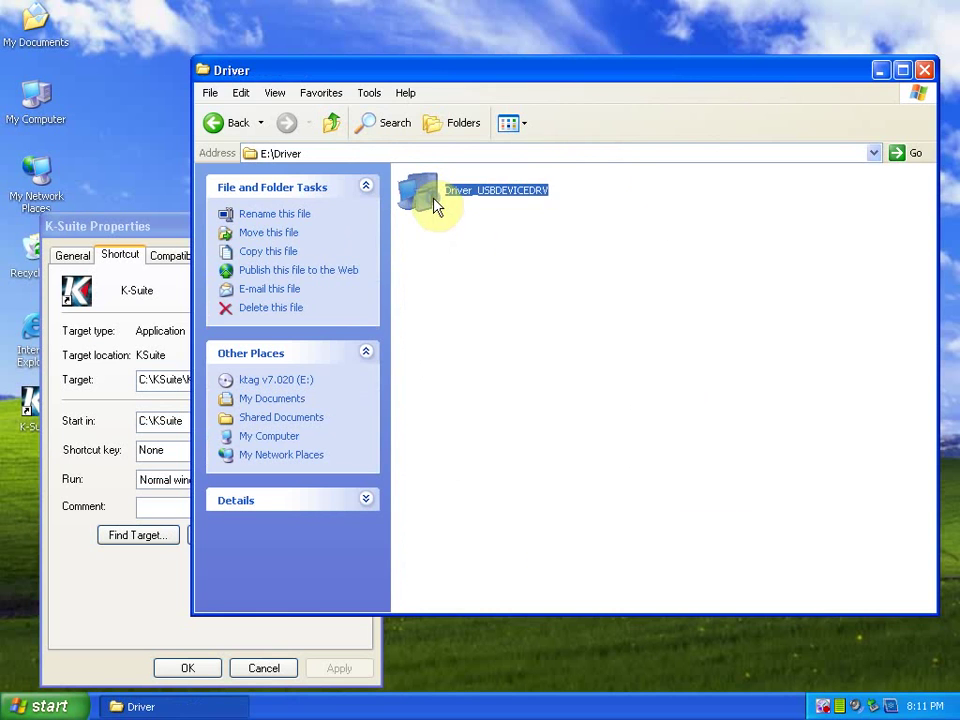
pyautogui.rightClick(435, 199)
pyautogui.click(467, 210)
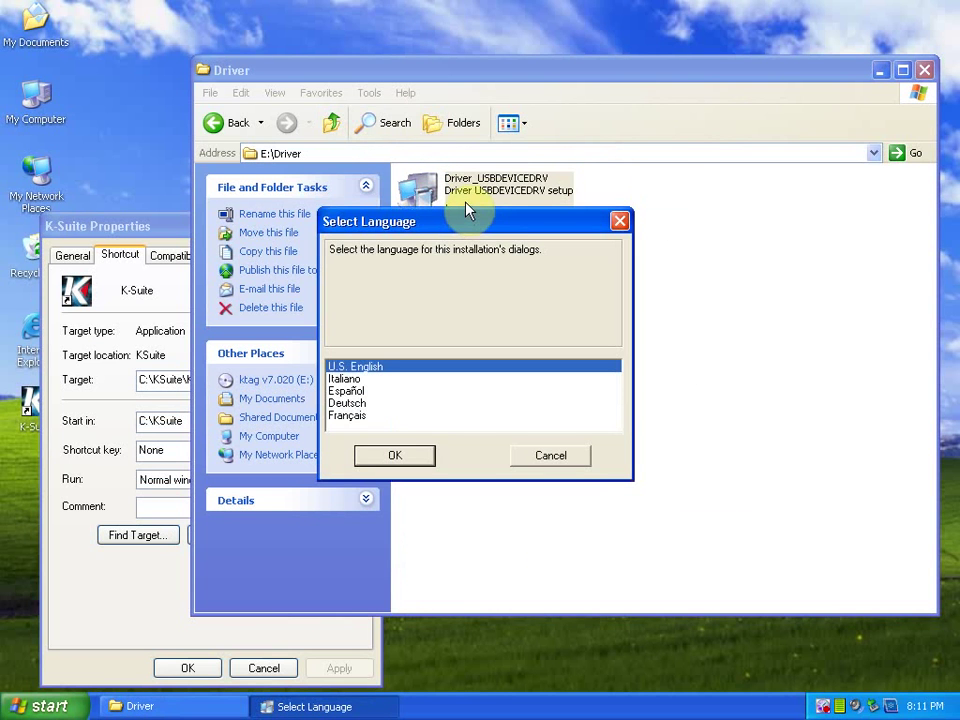
pyautogui.click(420, 455)
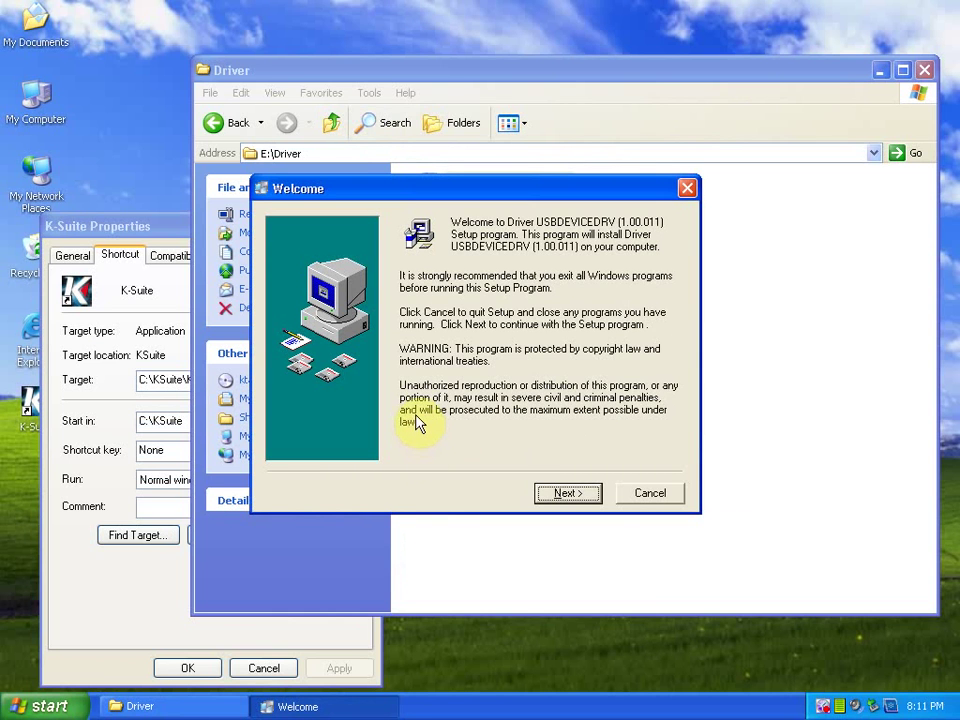
pyautogui.click(564, 493)
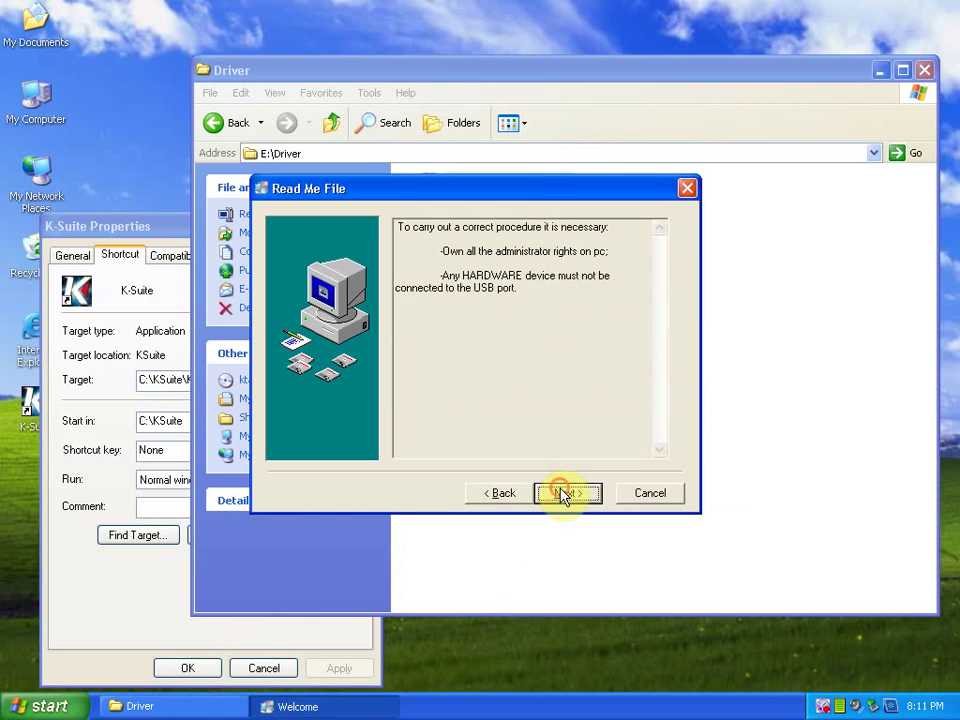
pyautogui.click(564, 493)
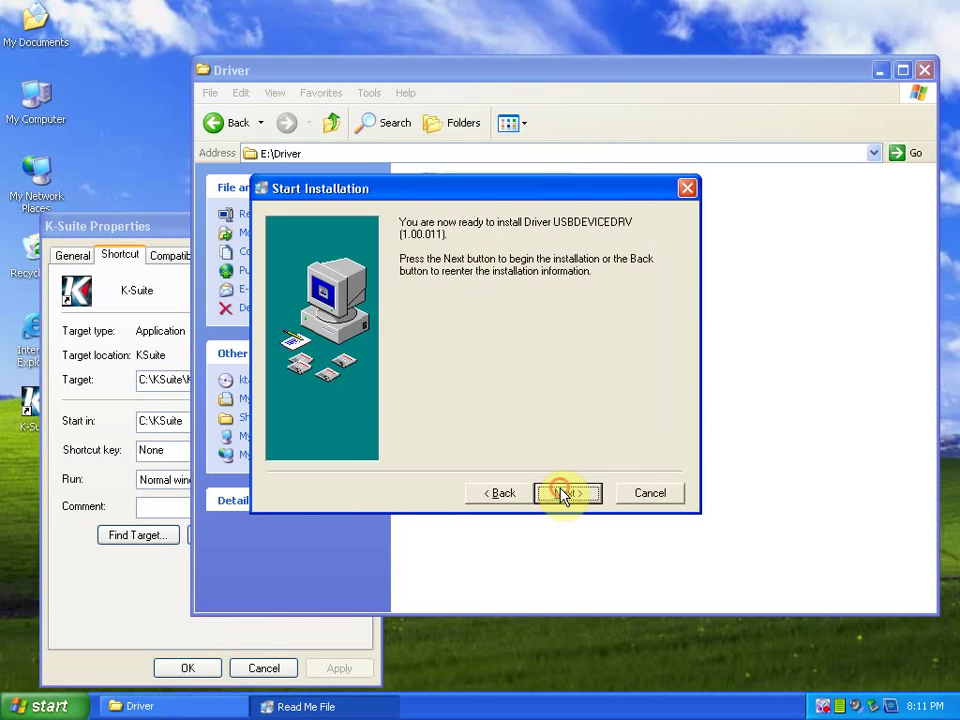
pyautogui.click(564, 493)
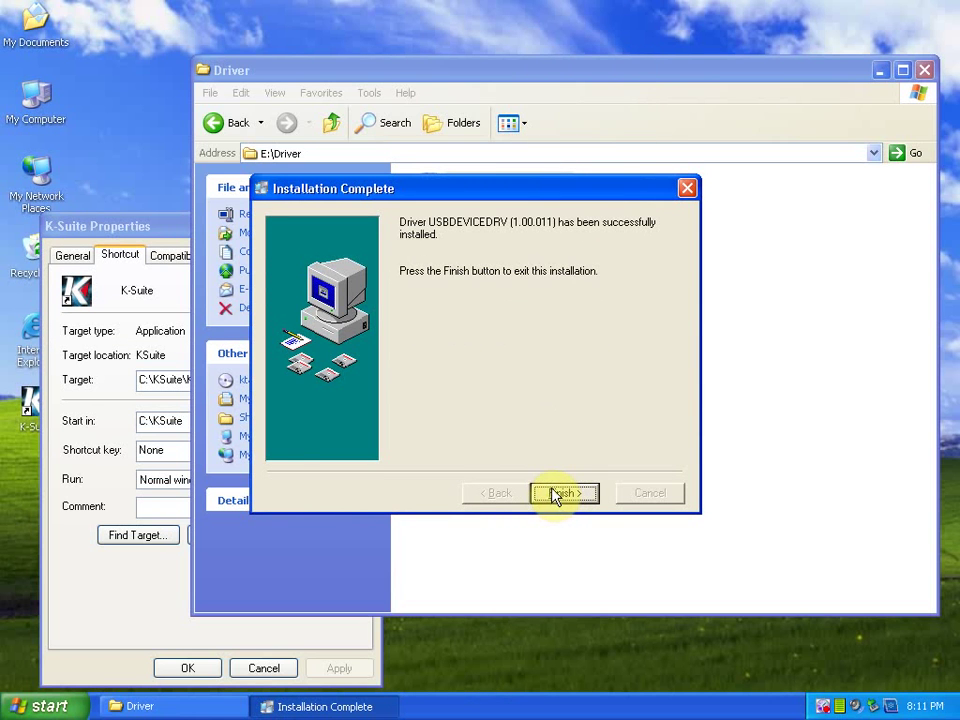
pyautogui.click(559, 494)
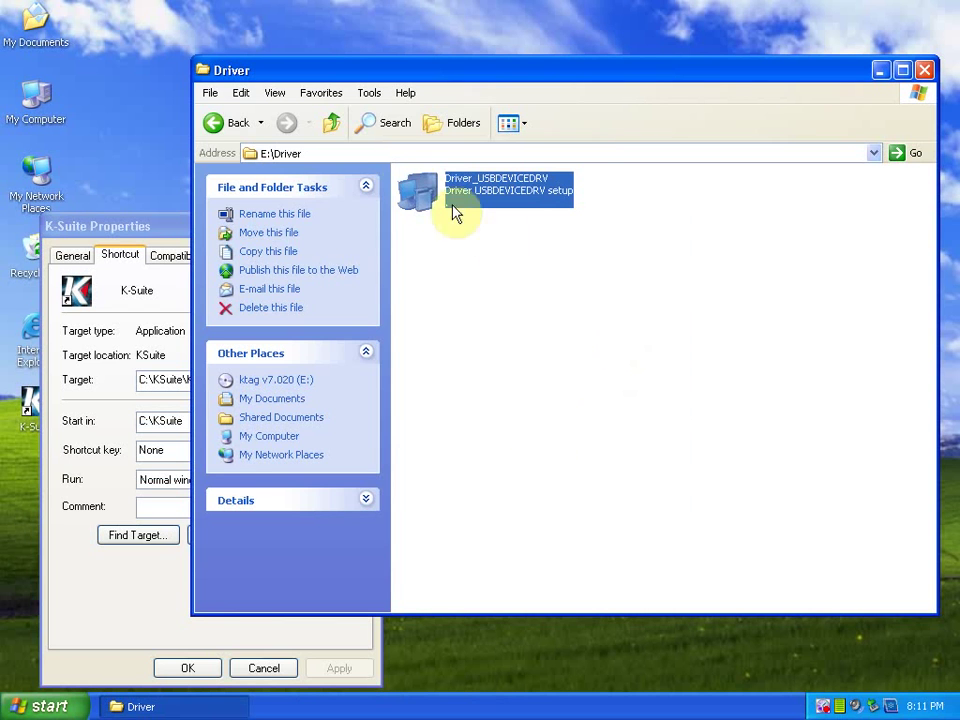
# View the files in the RESET TOKEN folder of the E: disc, and close the folder and K-Suite Properties windows
pyautogui.click(331, 121)
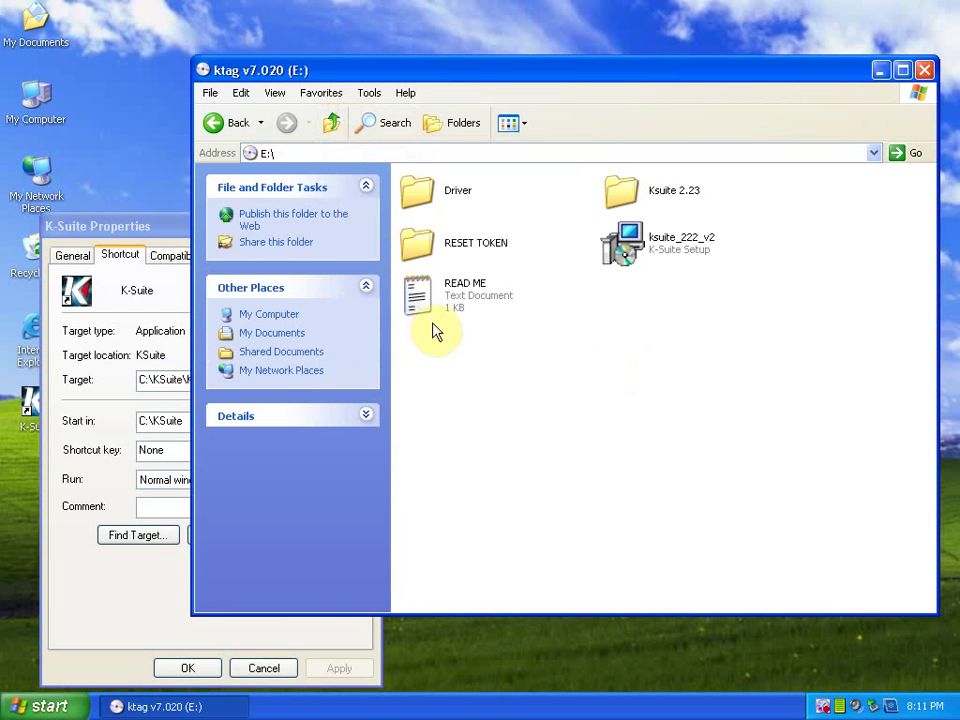
pyautogui.rightClick(415, 246)
pyautogui.click(443, 258)
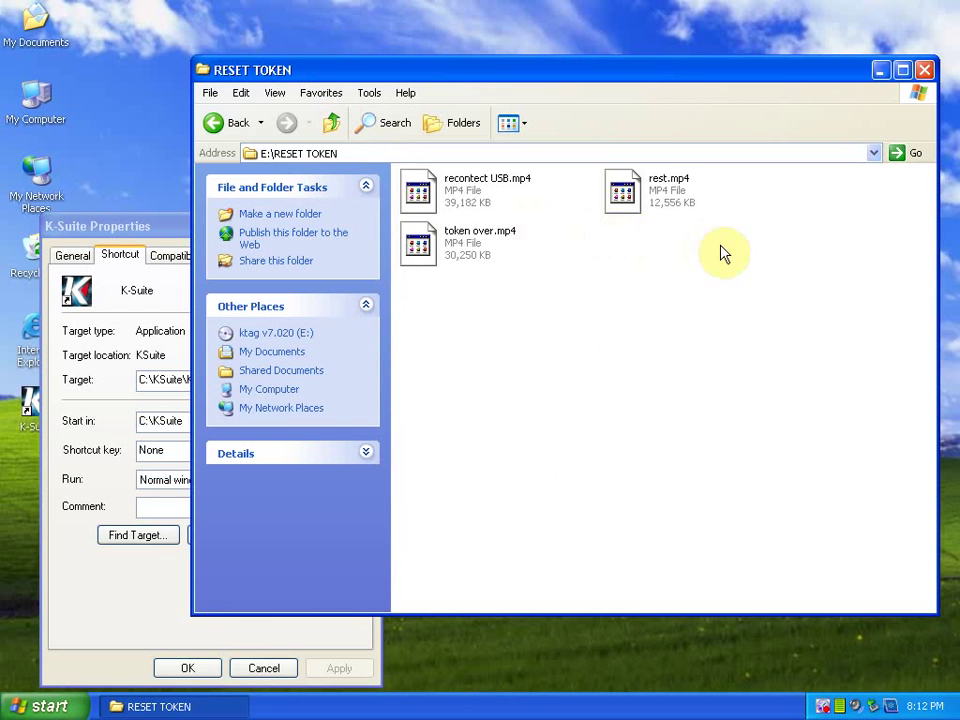
pyautogui.click(924, 69)
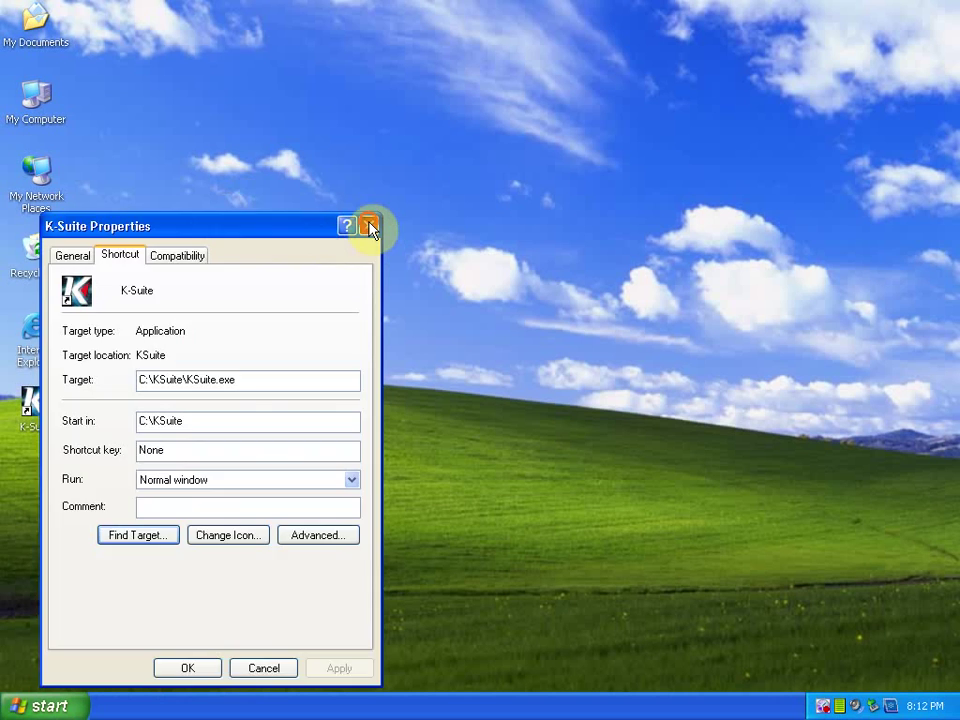
pyautogui.click(369, 227)
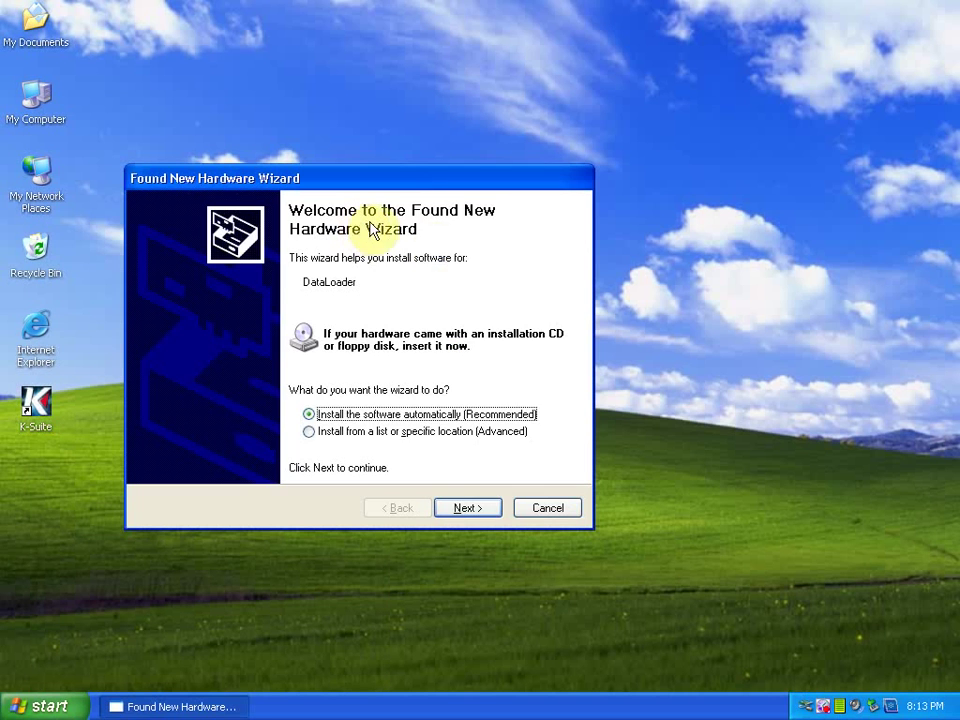
# Install the DataLoader hardware software automatically with the Found New Hardware Wizard and finish the wizard
pyautogui.click(481, 507)
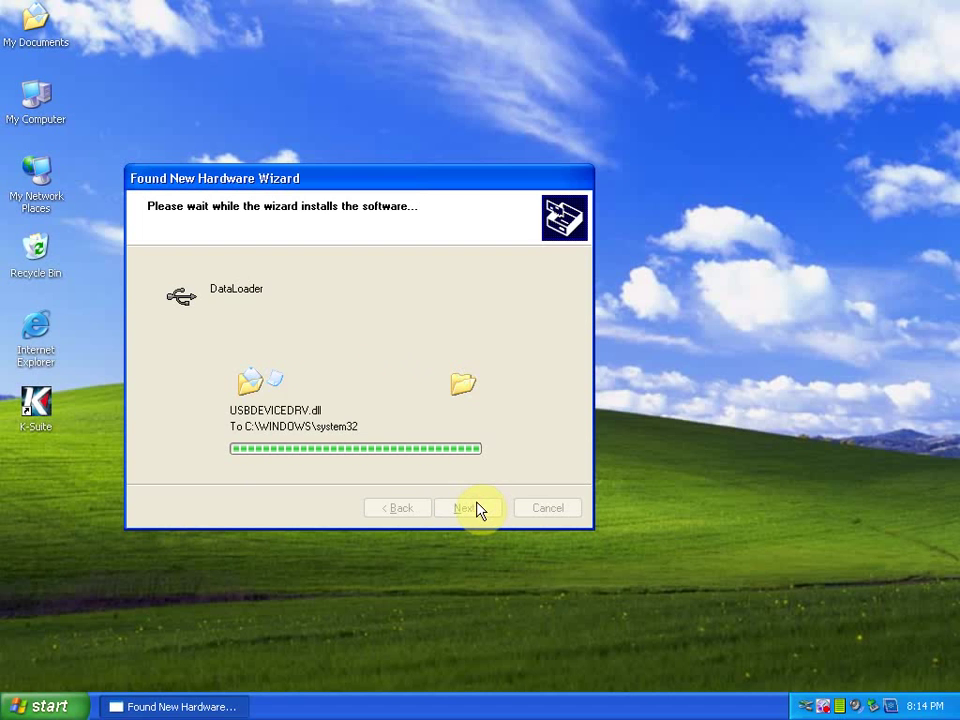
pyautogui.click(478, 508)
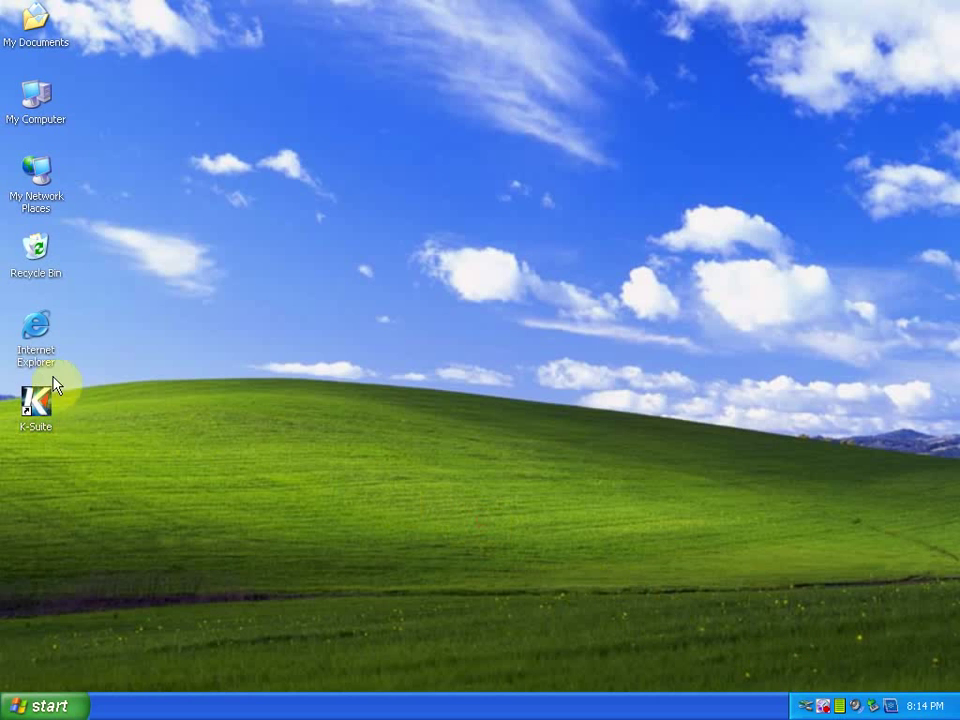
# Launch K-Suite from the desktop and view the connected device's information
pyautogui.rightClick(32, 418)
pyautogui.click(76, 428)
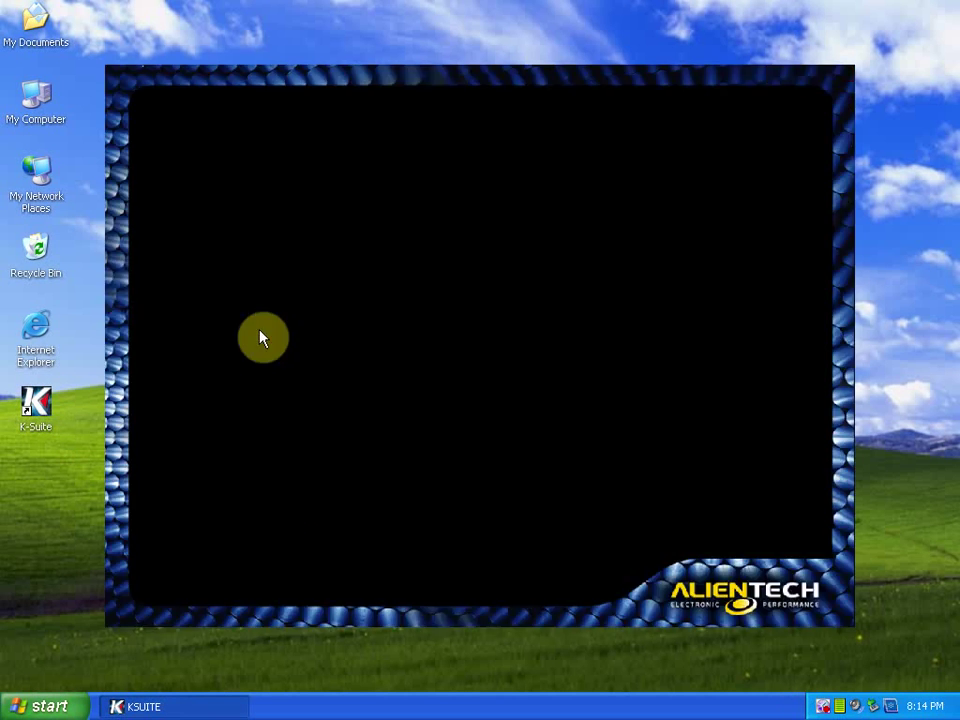
pyautogui.click(224, 130)
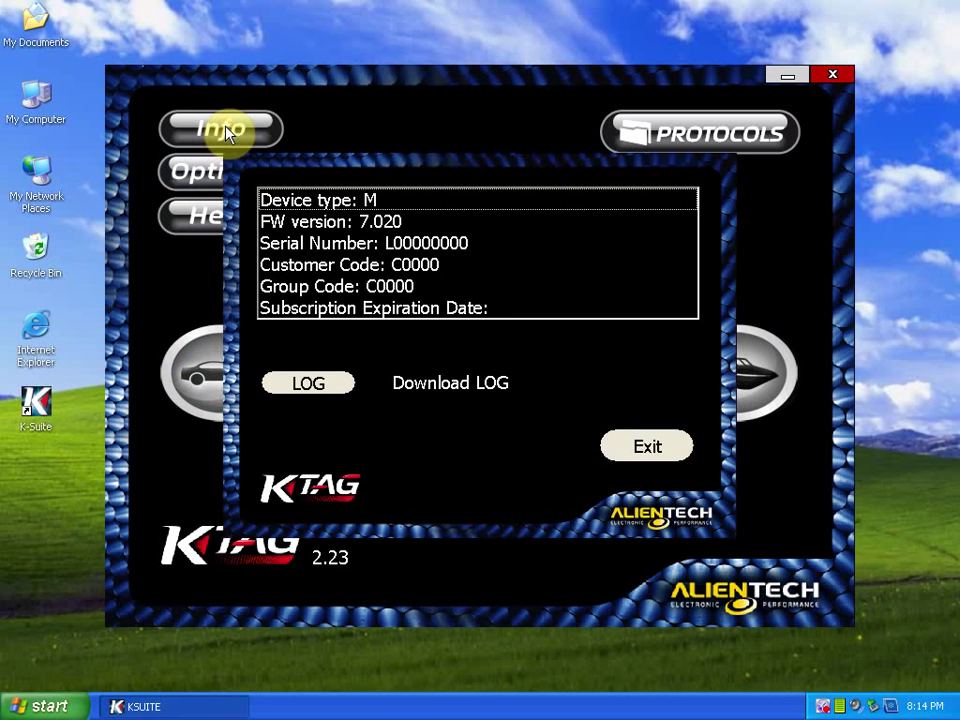
pyautogui.click(645, 446)
# View the K-Suite options and the available interface languages without changing the language
pyautogui.click(240, 180)
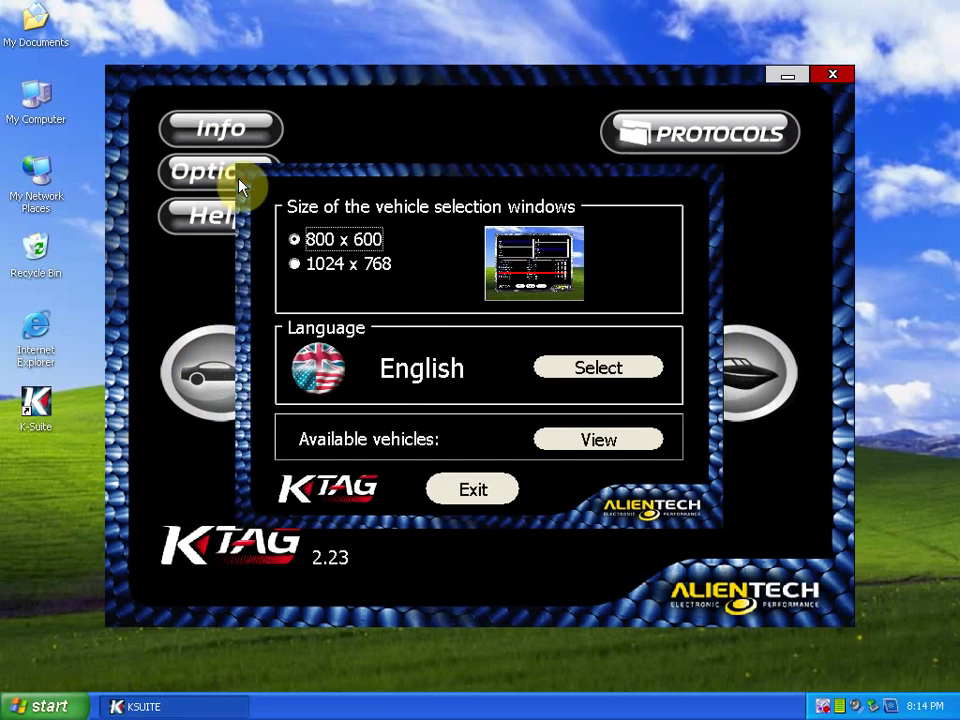
pyautogui.click(563, 373)
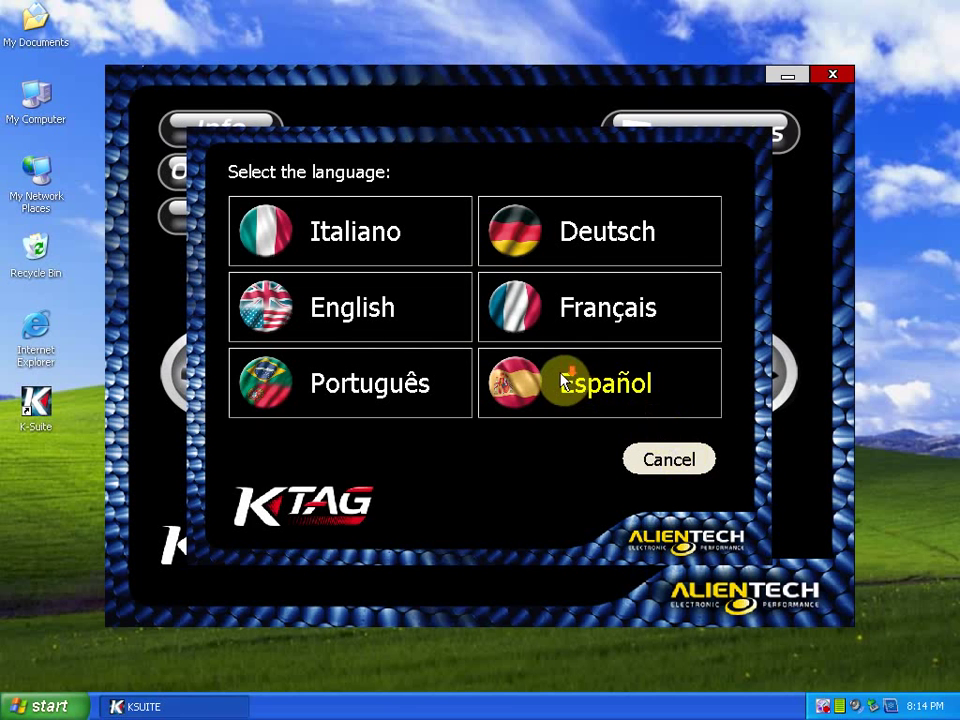
pyautogui.click(665, 457)
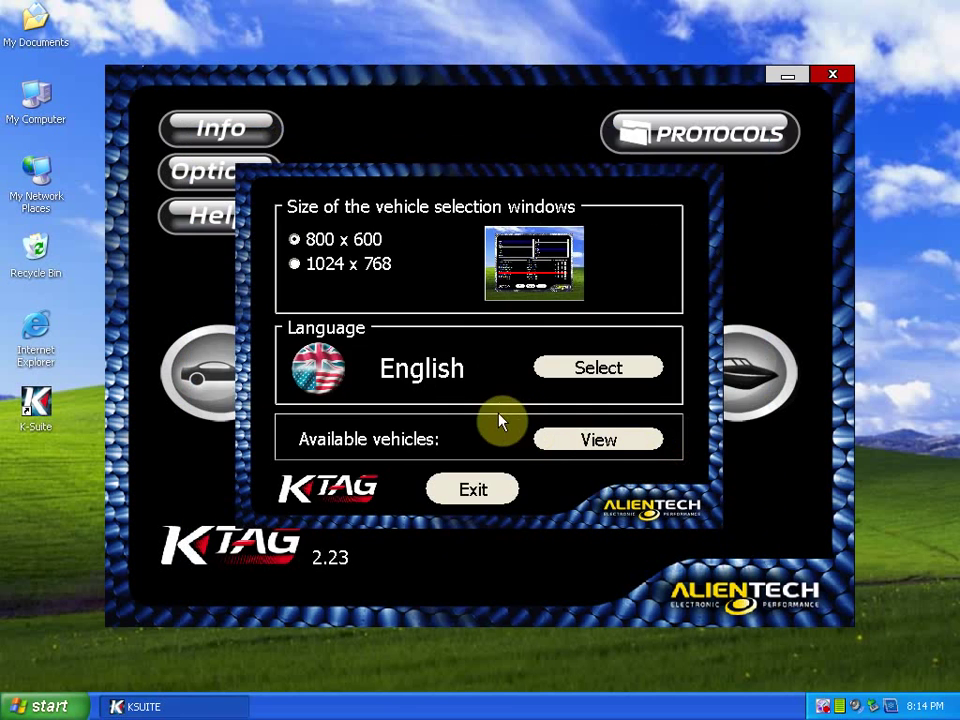
pyautogui.click(495, 490)
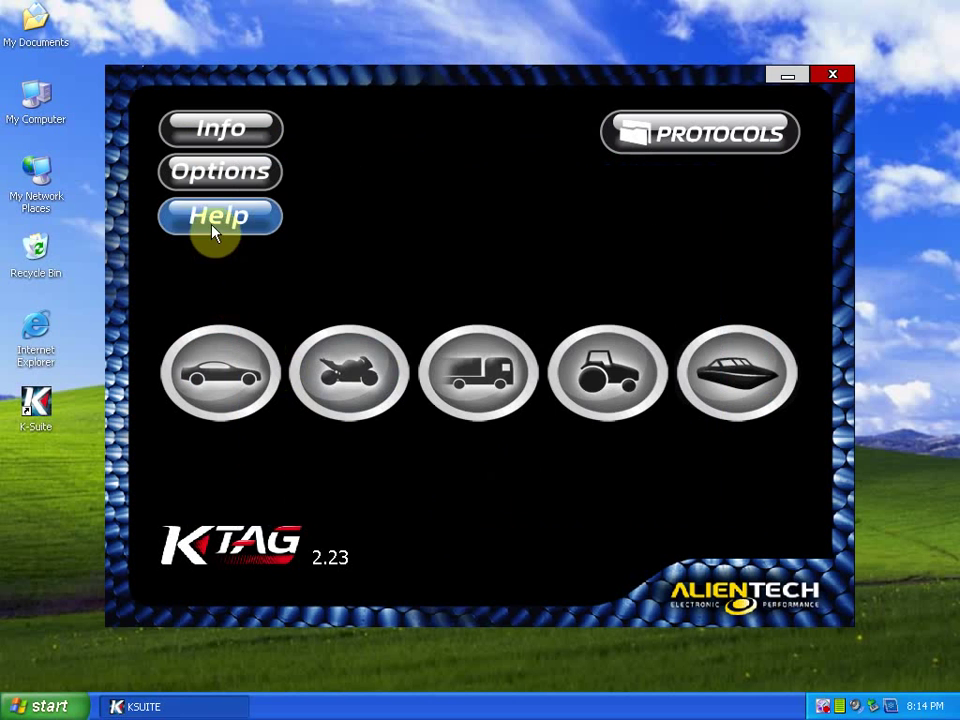
# Choose the Volkswagen Caddy IV (2C) car, version 2000 16v TDI CFHE with the BOSCH EDC17CP20 ECU
pyautogui.click(225, 372)
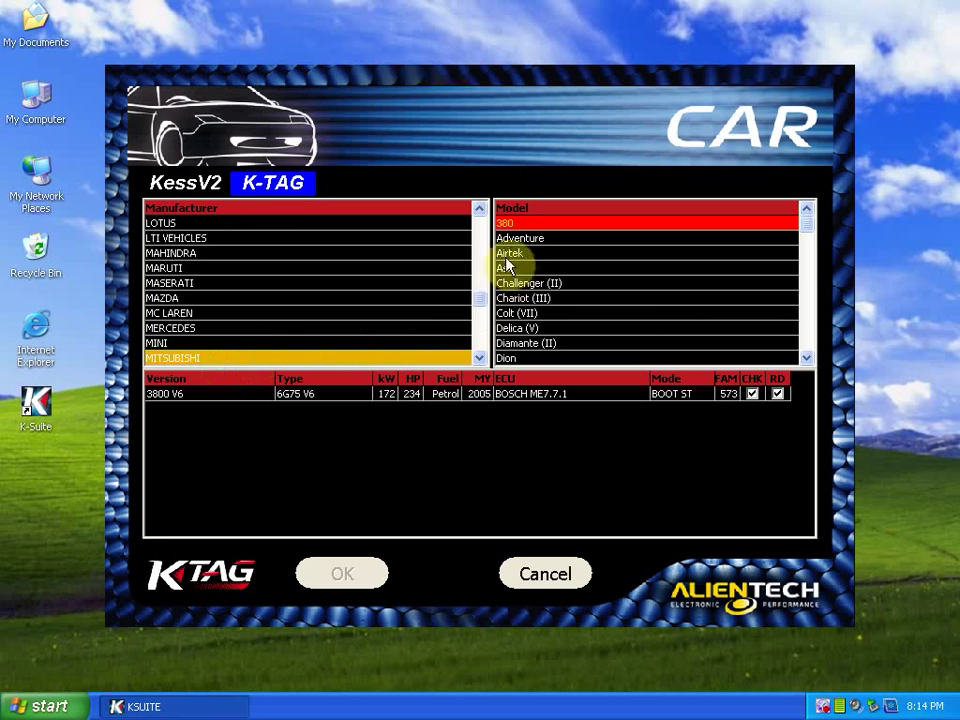
pyautogui.moveTo(479, 305); pyautogui.dragTo(476, 335)
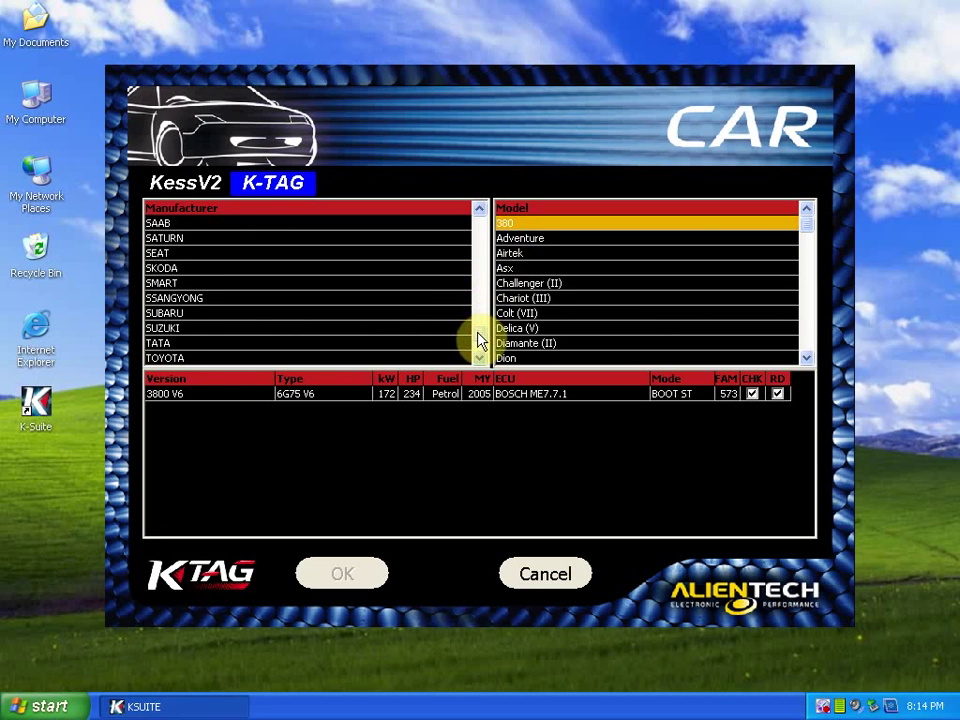
pyautogui.scroll(-2, 478, 353)
pyautogui.click(222, 328)
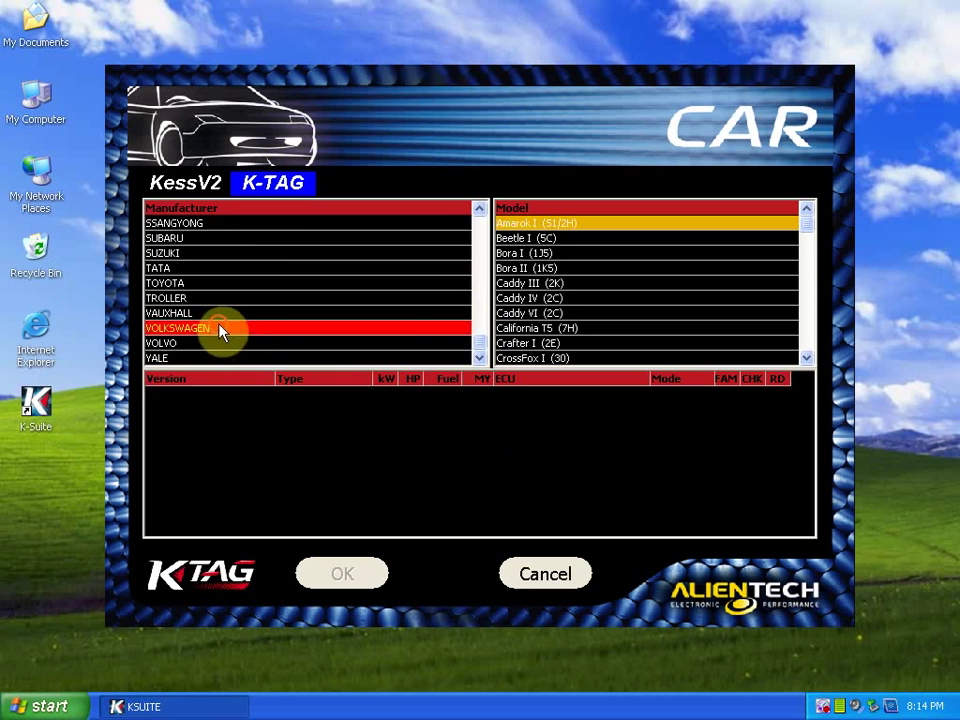
pyautogui.click(547, 270)
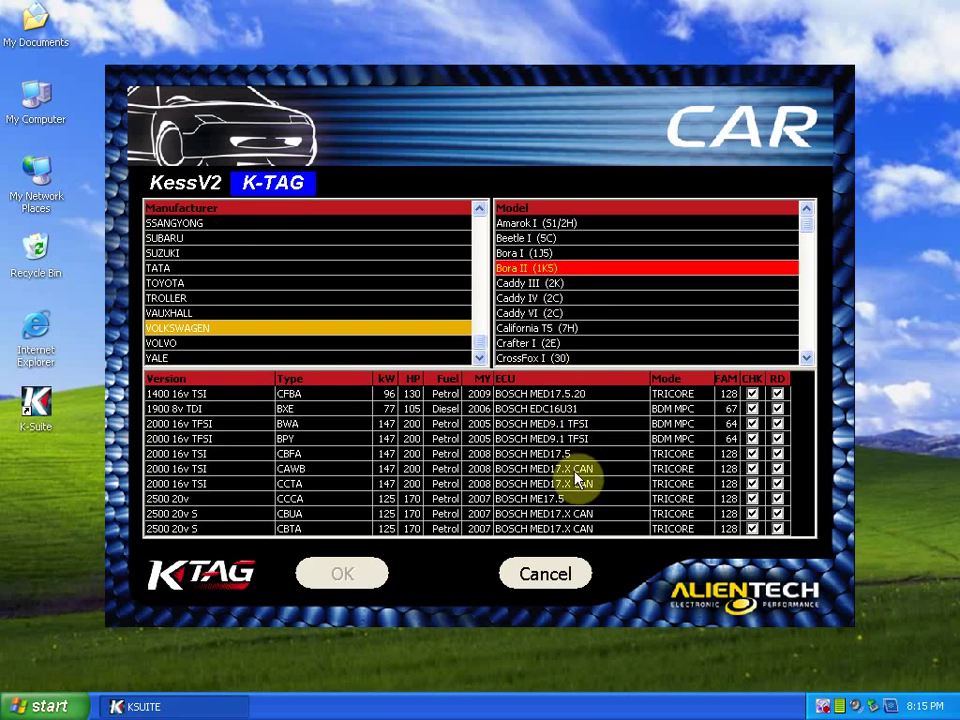
pyautogui.click(570, 300)
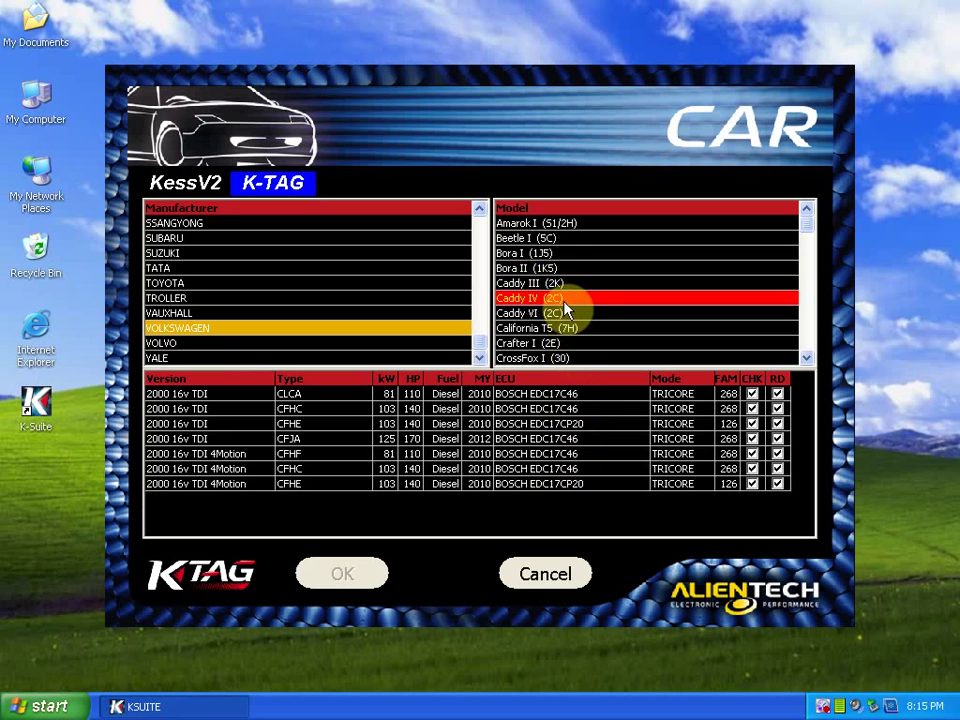
pyautogui.click(573, 425)
pyautogui.click(355, 574)
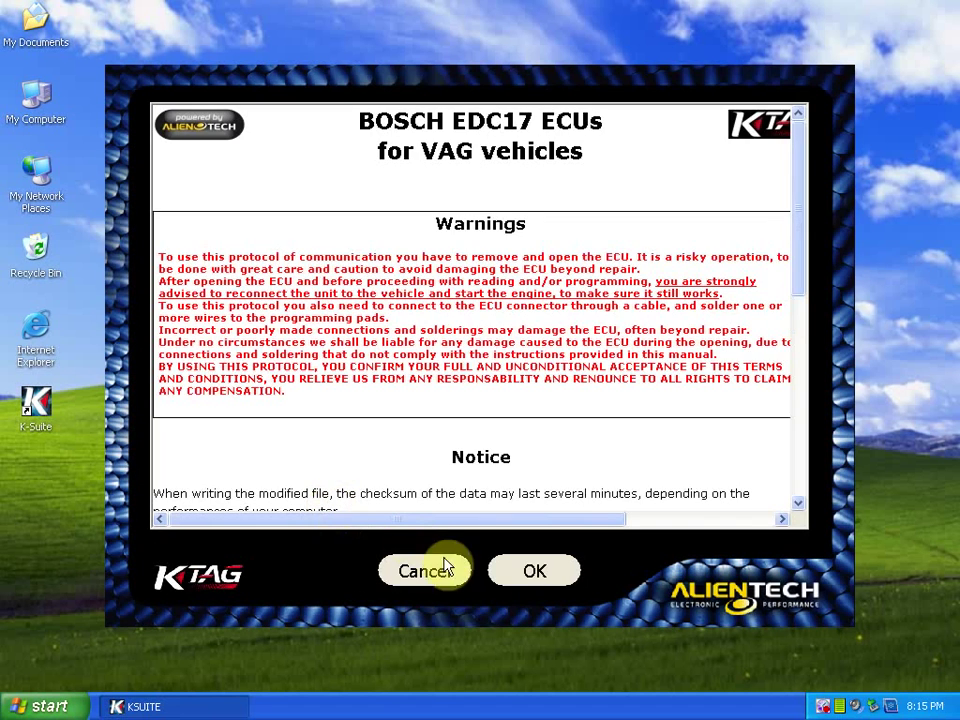
# Accept the BOSCH EDC17 warnings and load plug-in 149 - BOSCH EDC17 U01 IROM TC1766 VAG (P149)
pyautogui.click(525, 575)
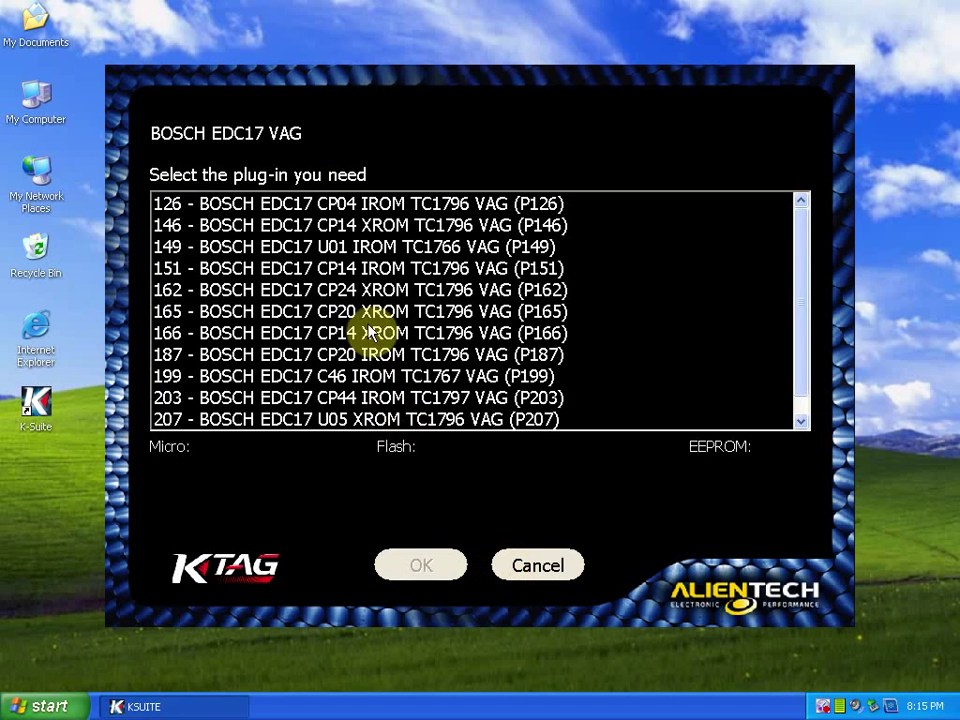
pyautogui.click(345, 247)
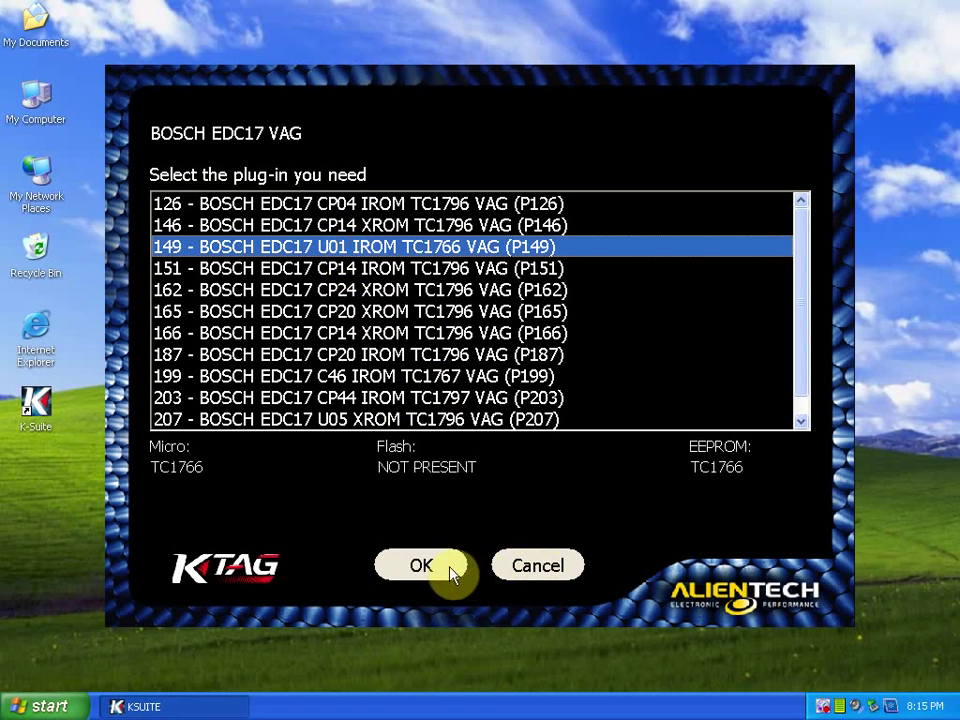
pyautogui.click(440, 568)
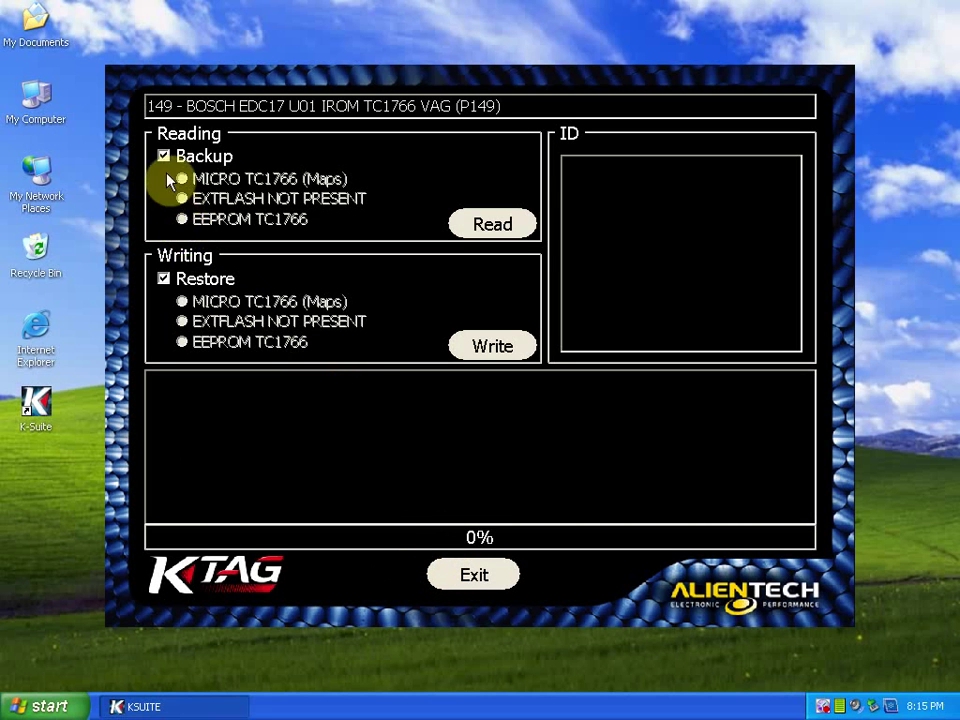
# Read only the EEPROM TC1766 with Backup disabled, save it on the Desktop as vag1, and return to the main screen
pyautogui.click(163, 157)
pyautogui.click(181, 218)
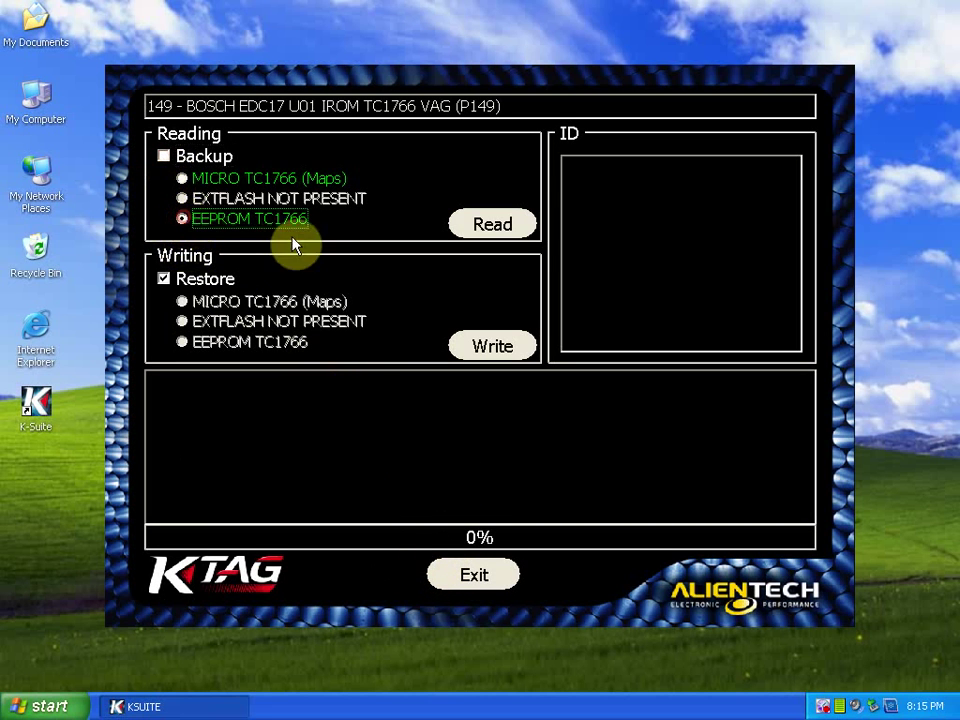
pyautogui.click(503, 228)
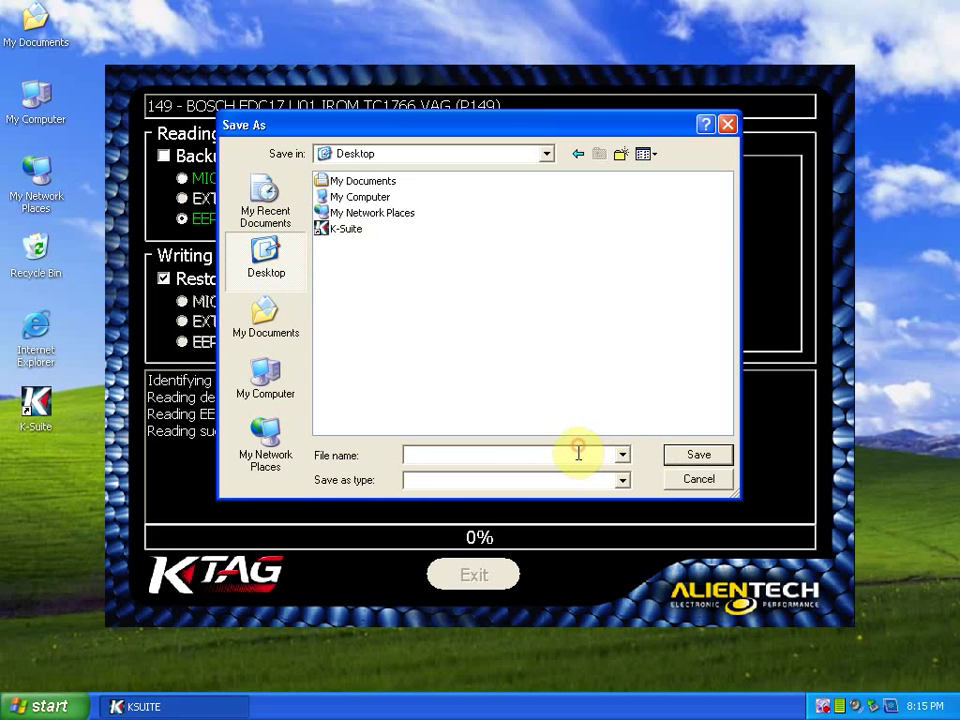
pyautogui.write('vag1')
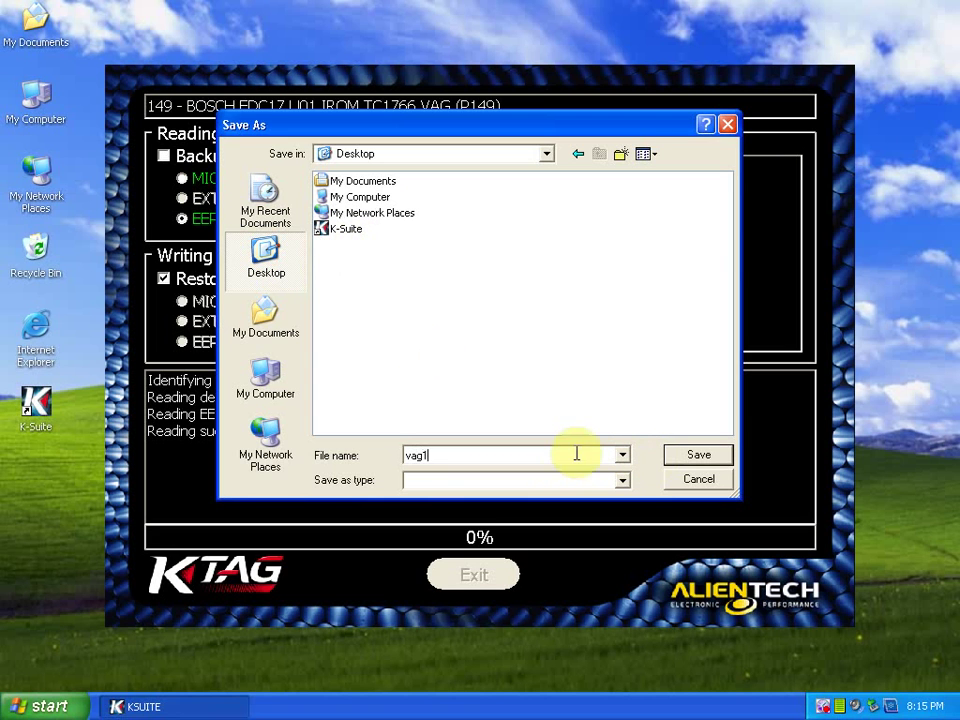
pyautogui.click(676, 456)
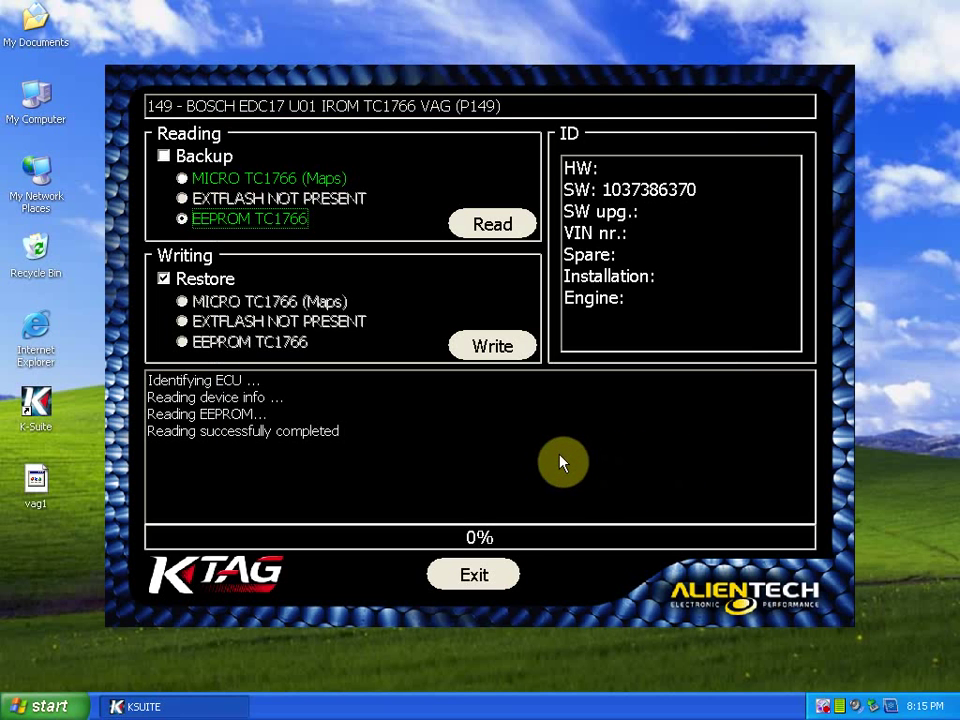
pyautogui.click(478, 578)
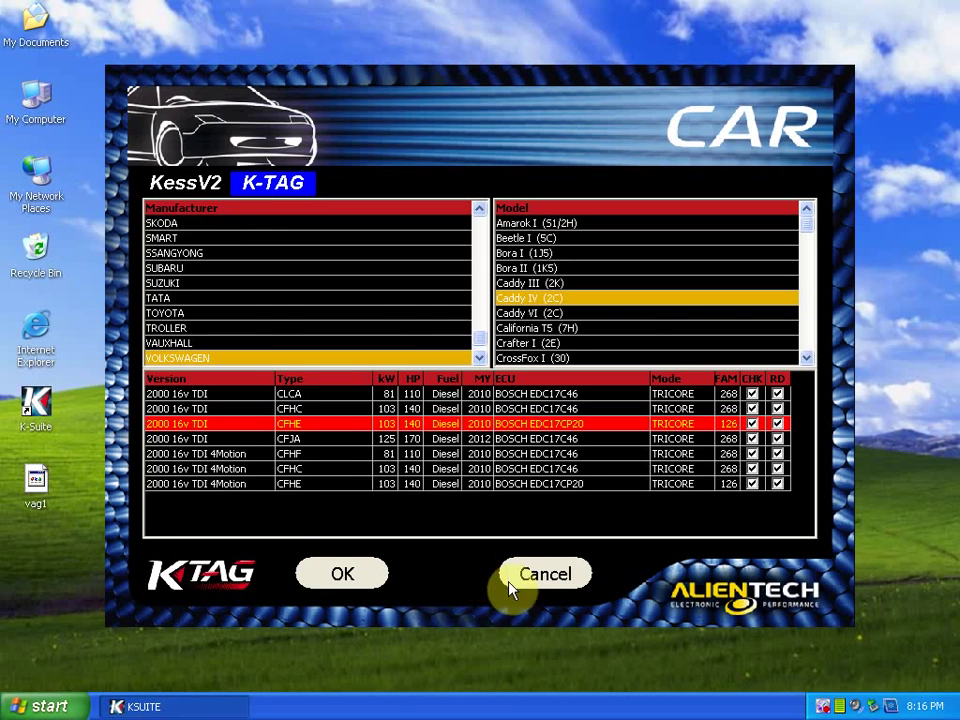
pyautogui.click(545, 574)
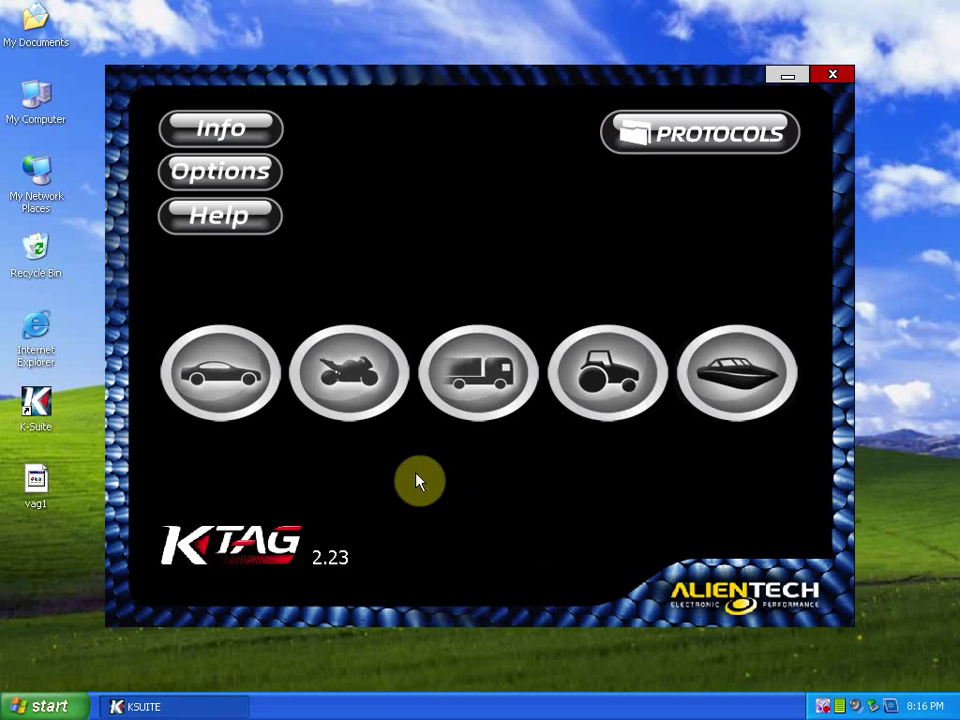
# Browse the Ducati bike models and examine the 1198cc version of the Multistrada 1200 S Touring
pyautogui.click(349, 392)
pyautogui.click(343, 283)
pyautogui.click(542, 298)
pyautogui.scroll(-12, 560, 262)
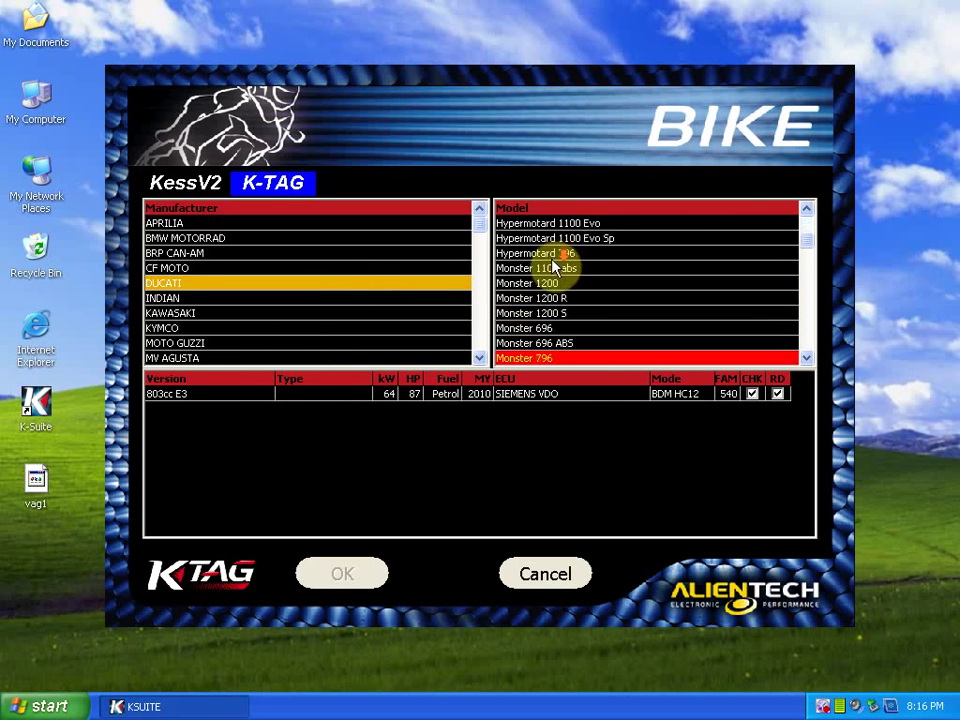
pyautogui.scroll(-1, 553, 283)
pyautogui.click(442, 394)
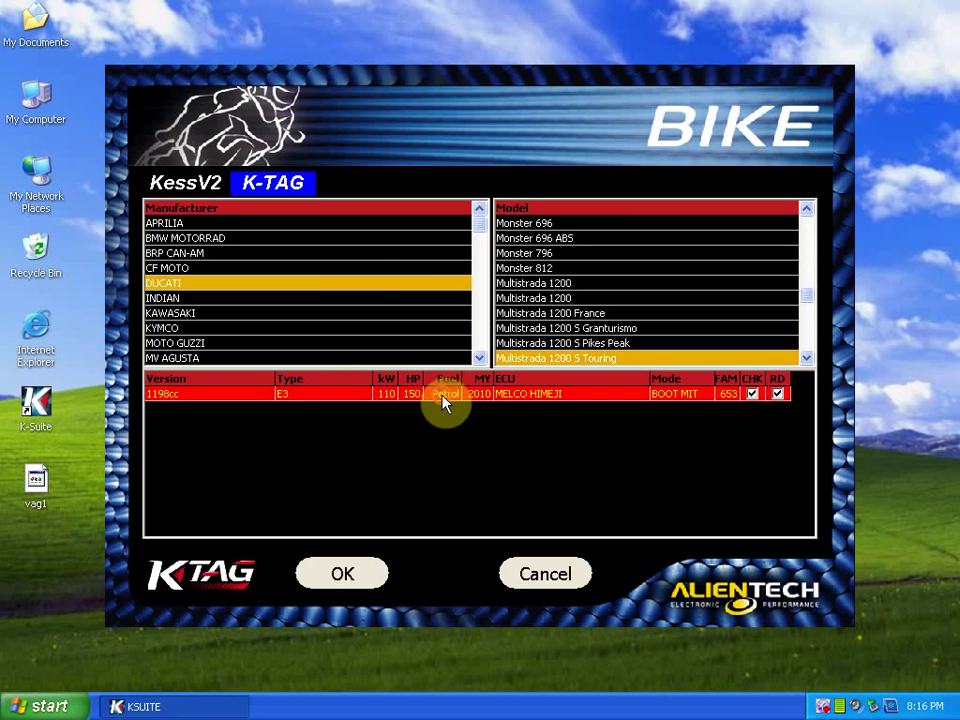
# Examine the ECU entry of the Moto Guzzi California 1400, version 1380cc E3
pyautogui.click(357, 343)
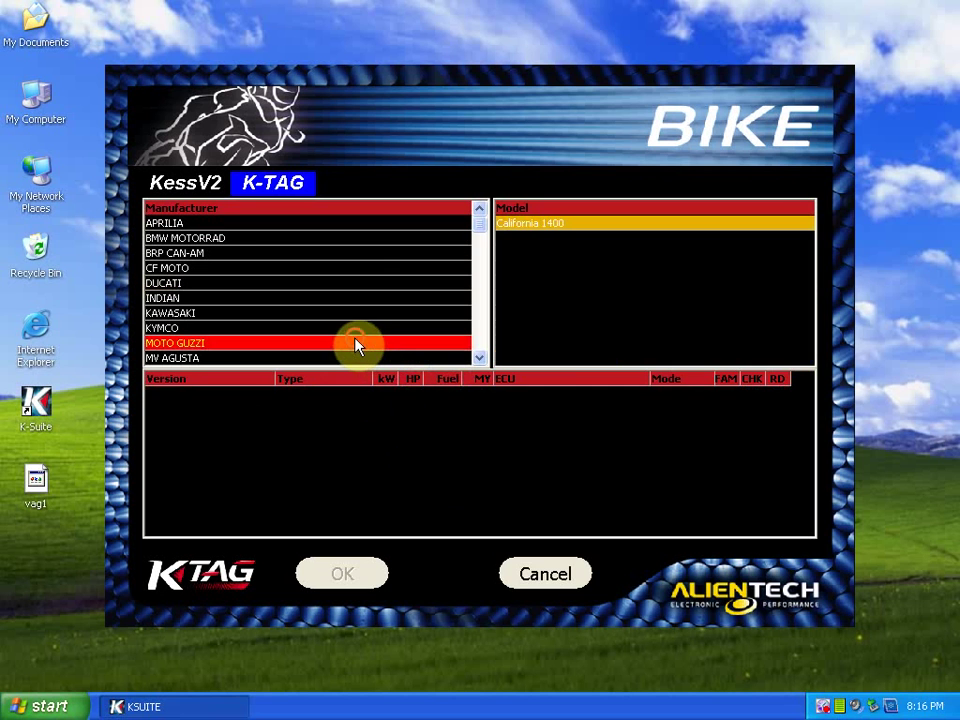
pyautogui.click(544, 225)
pyautogui.click(407, 396)
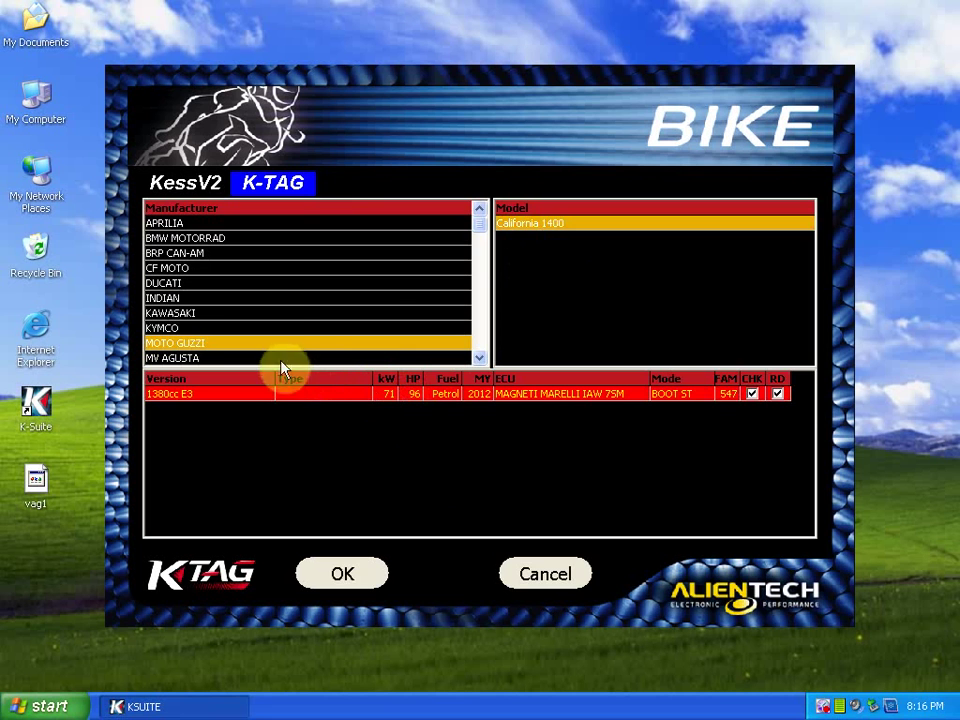
# Examine the ECU entry of the Yamaha MT-01, version 1670cc 102cu, and leave the bike selection
pyautogui.click(247, 328)
pyautogui.scroll(-5, 250, 328)
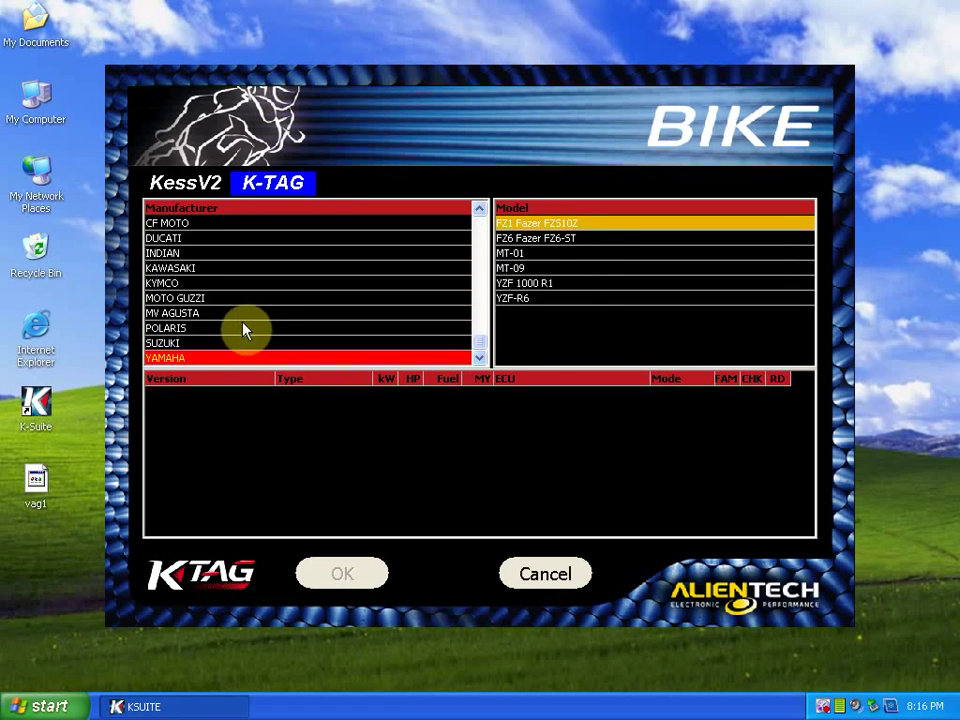
pyautogui.click(237, 346)
pyautogui.click(240, 358)
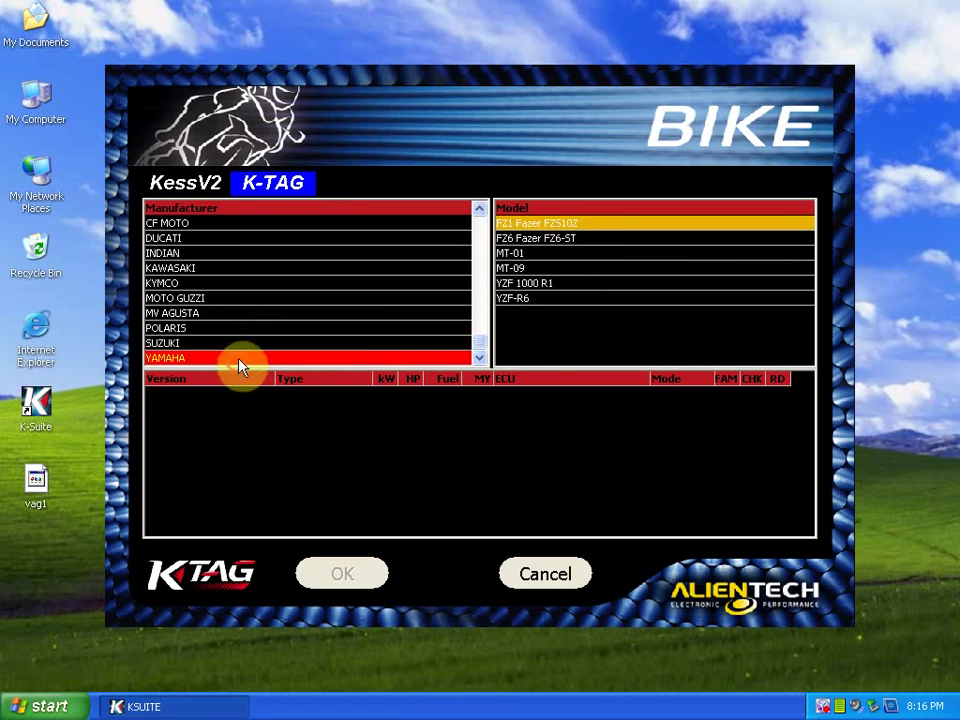
pyautogui.click(536, 254)
pyautogui.click(530, 396)
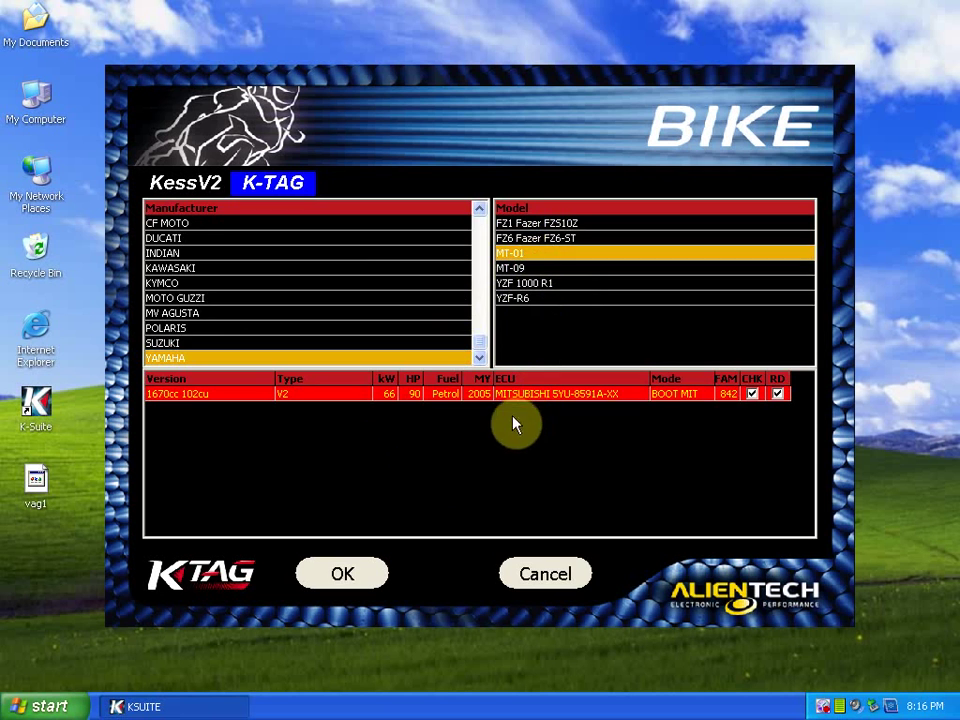
pyautogui.click(573, 566)
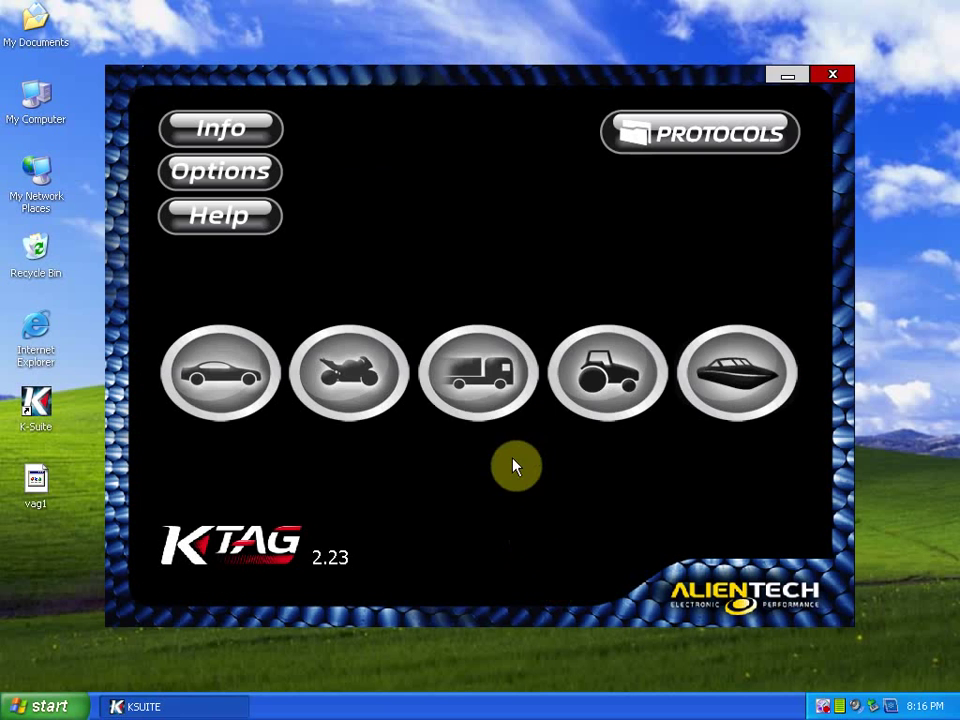
# Browse the K-TAG truck manufacturers and examine the ECU entry of the GMC C7500, version 7800 V8 Duramax
pyautogui.click(482, 388)
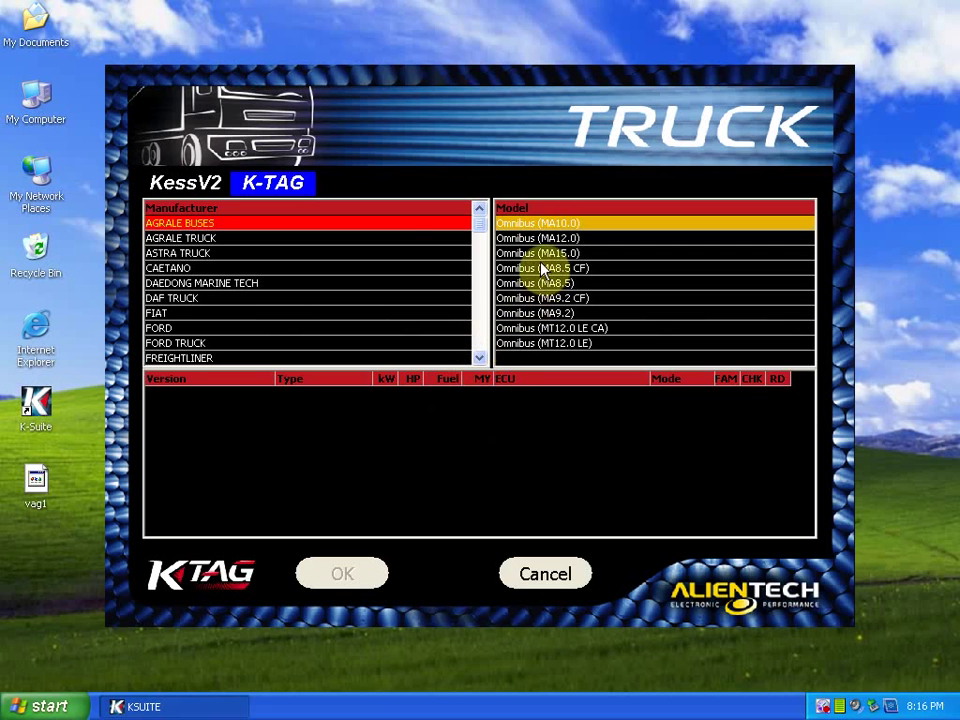
pyautogui.click(339, 240)
pyautogui.moveTo(339, 250); pyautogui.dragTo(311, 332)
pyautogui.click(521, 224)
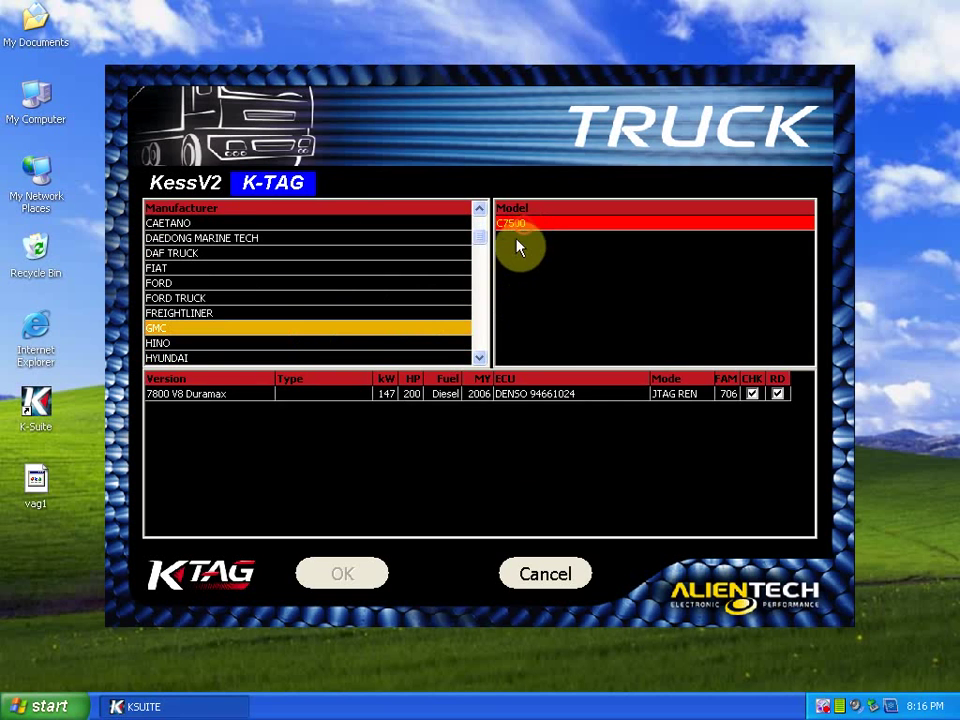
pyautogui.click(452, 394)
# Examine the Hino truck models 500 and 700, including the ECU entry of the 700 version 12900 TD
pyautogui.click(316, 345)
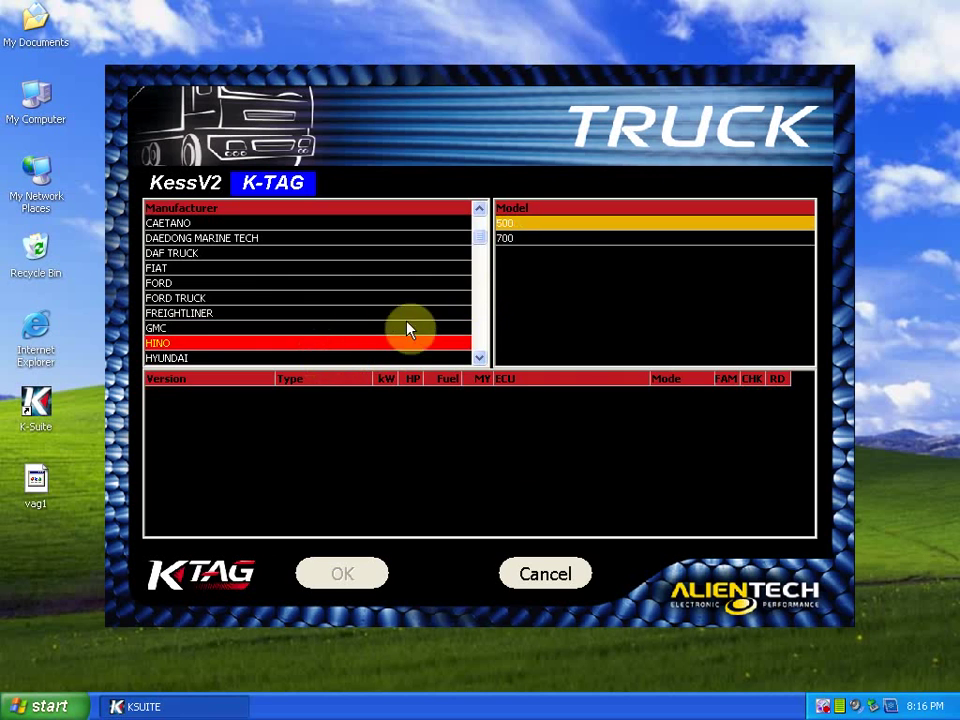
pyautogui.click(565, 228)
pyautogui.click(555, 239)
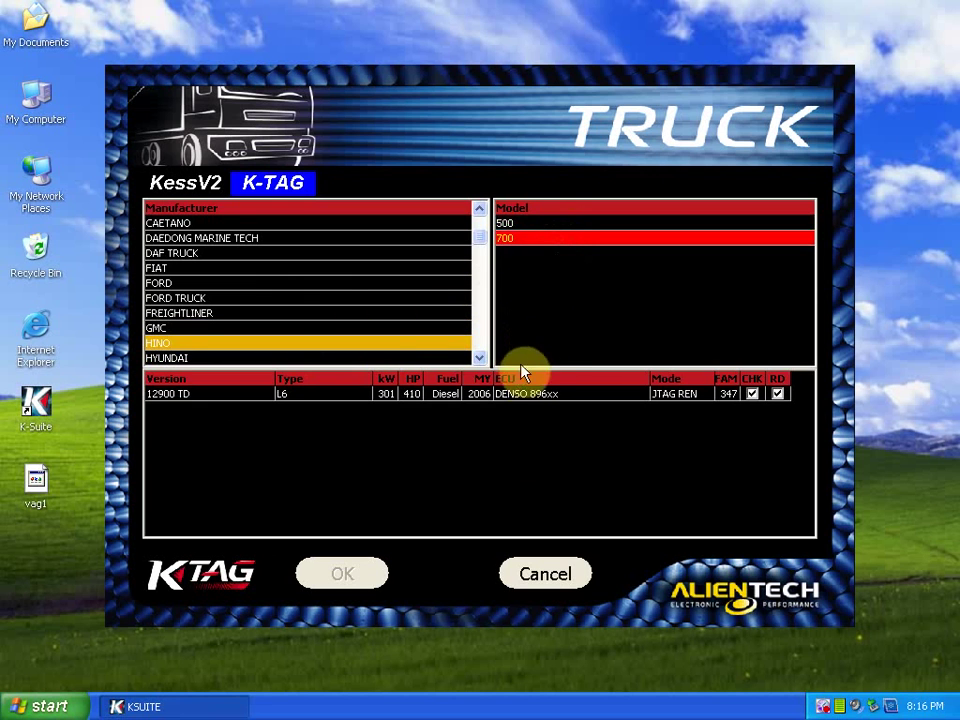
pyautogui.click(500, 396)
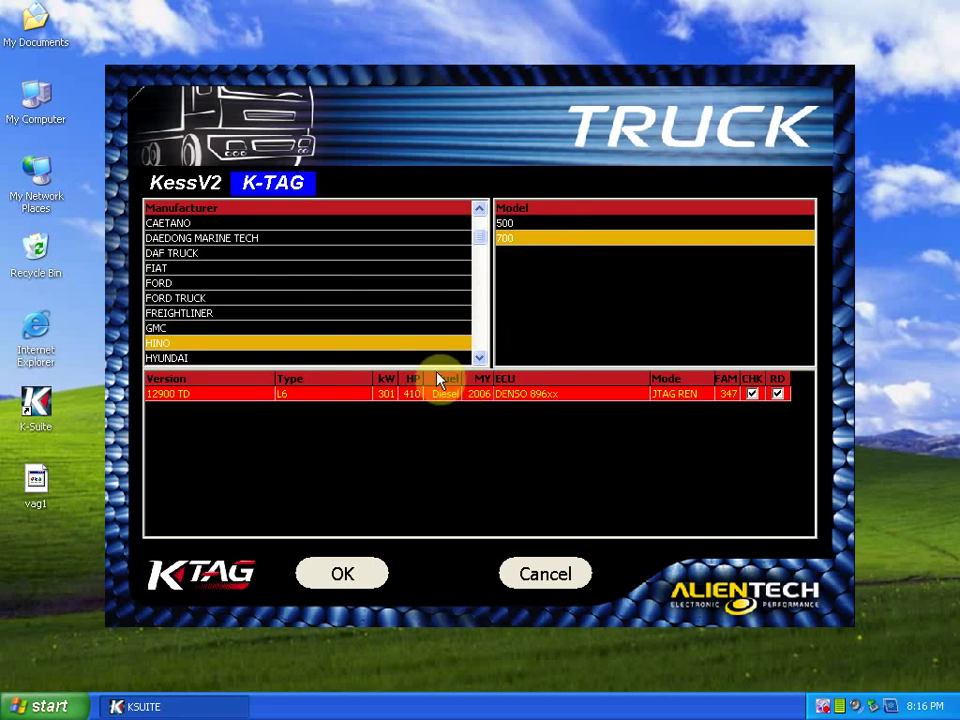
# Examine the ECU entries of the Hyundai Trago 25T and H1 (II) 2500 CRDi versions, and leave the truck selection
pyautogui.click(356, 330)
pyautogui.press('Down')
pyautogui.press('Down')
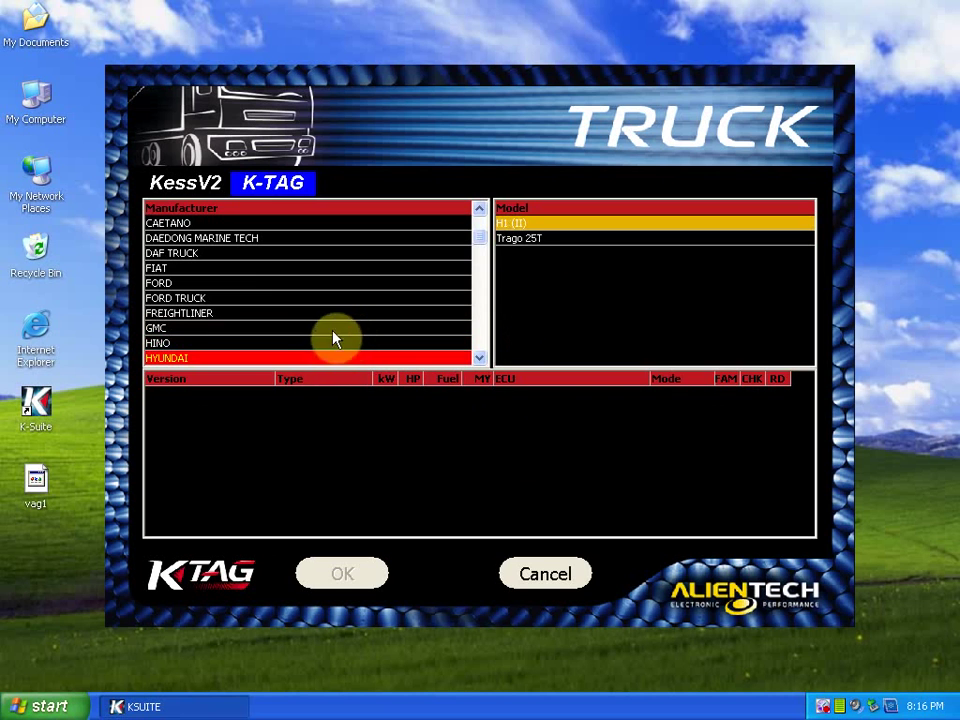
pyautogui.click(558, 240)
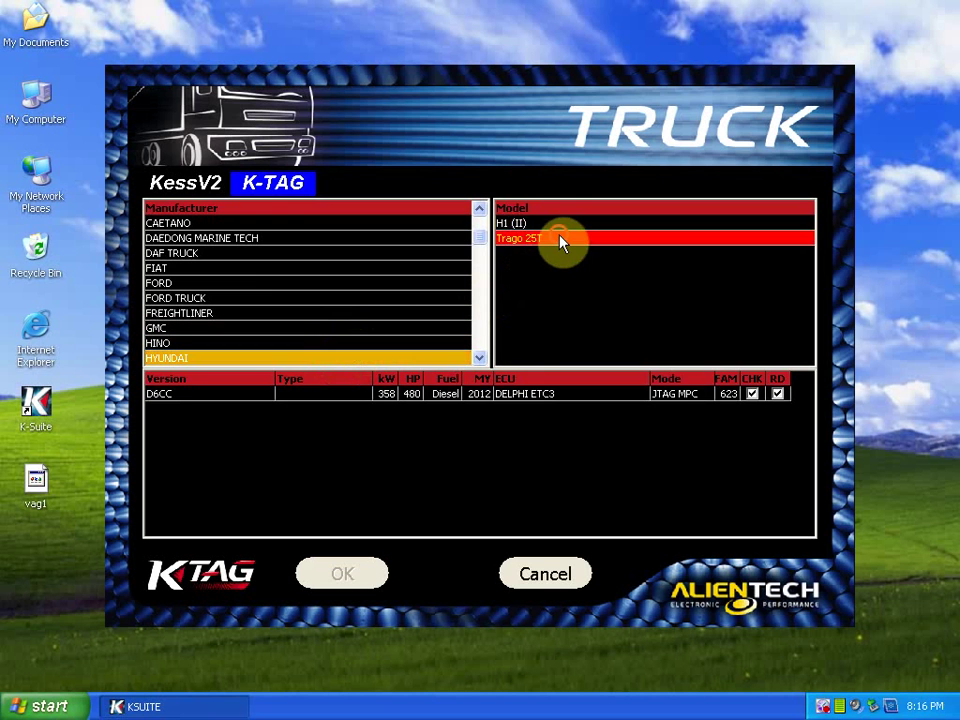
pyautogui.press('Up')
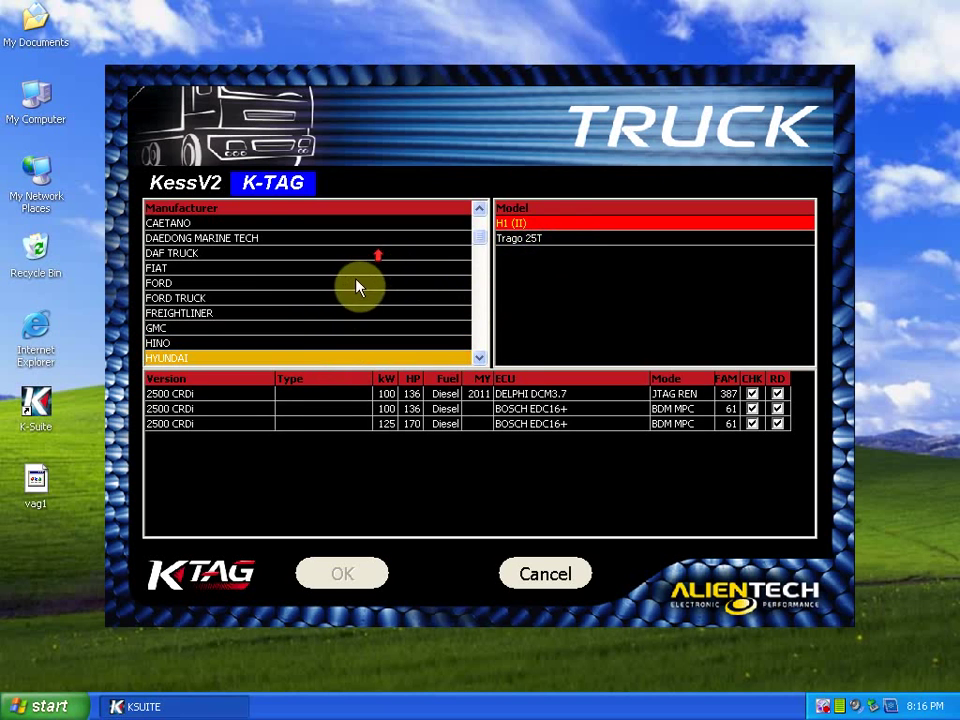
pyautogui.click(390, 408)
pyautogui.press('Up')
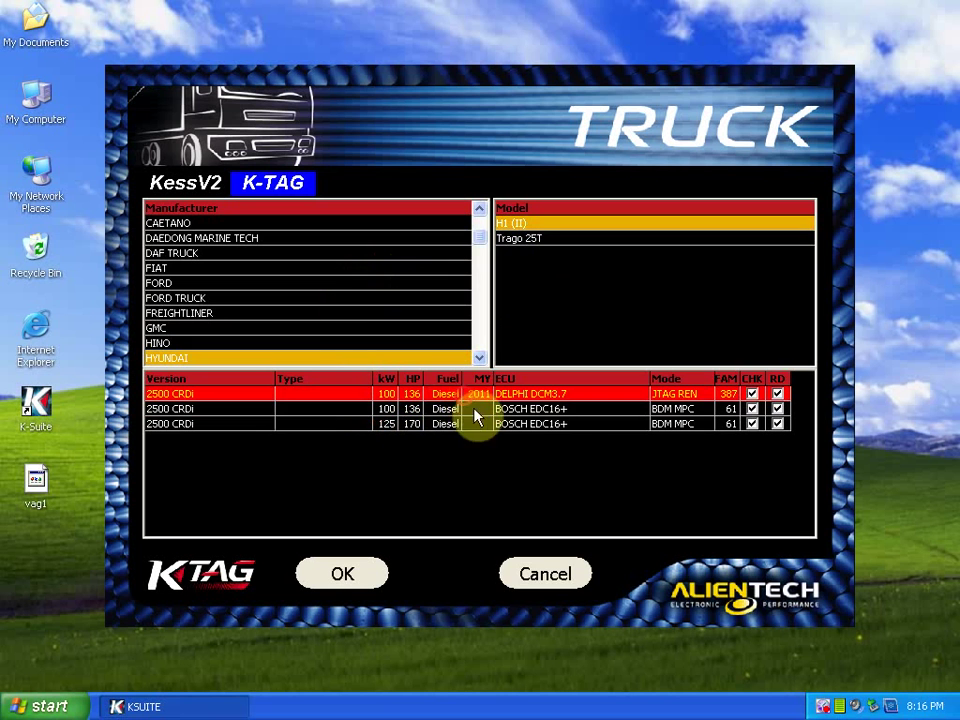
pyautogui.click(558, 426)
pyautogui.click(508, 574)
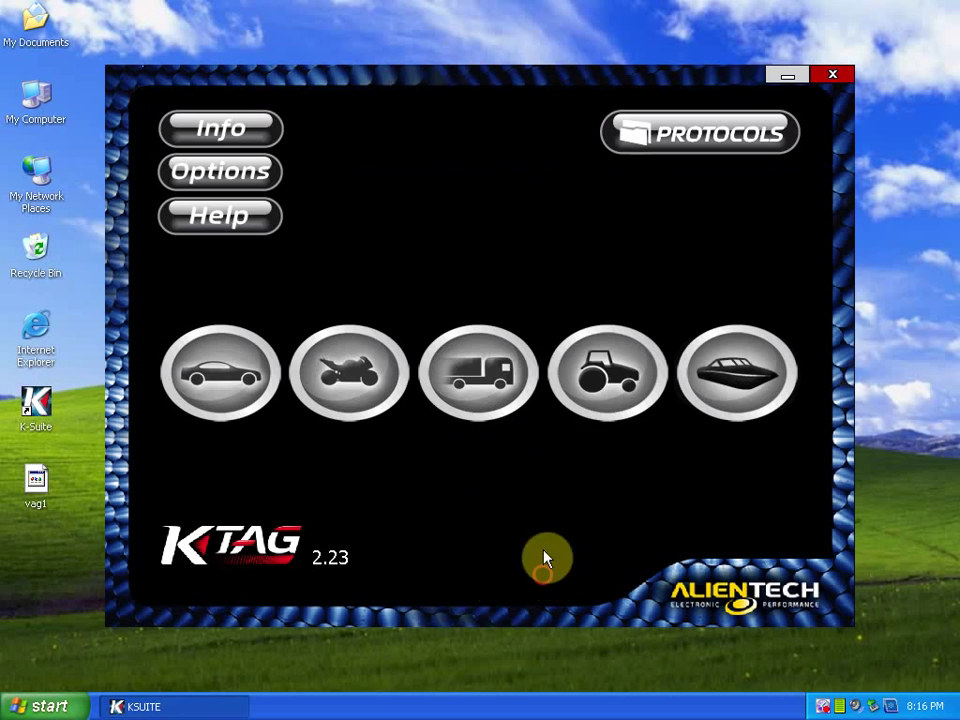
# Browse the Case Tractors models from Af 2399 to Afx and examine the ECU entry of Afx version 2388
pyautogui.click(590, 385)
pyautogui.click(280, 255)
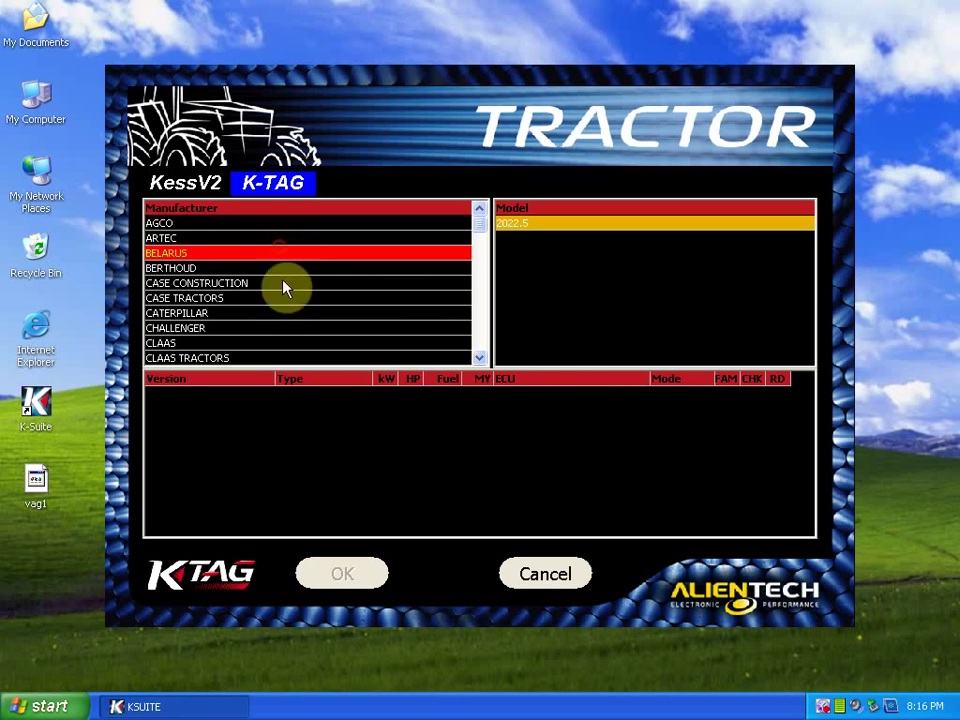
pyautogui.click(300, 298)
pyautogui.click(579, 268)
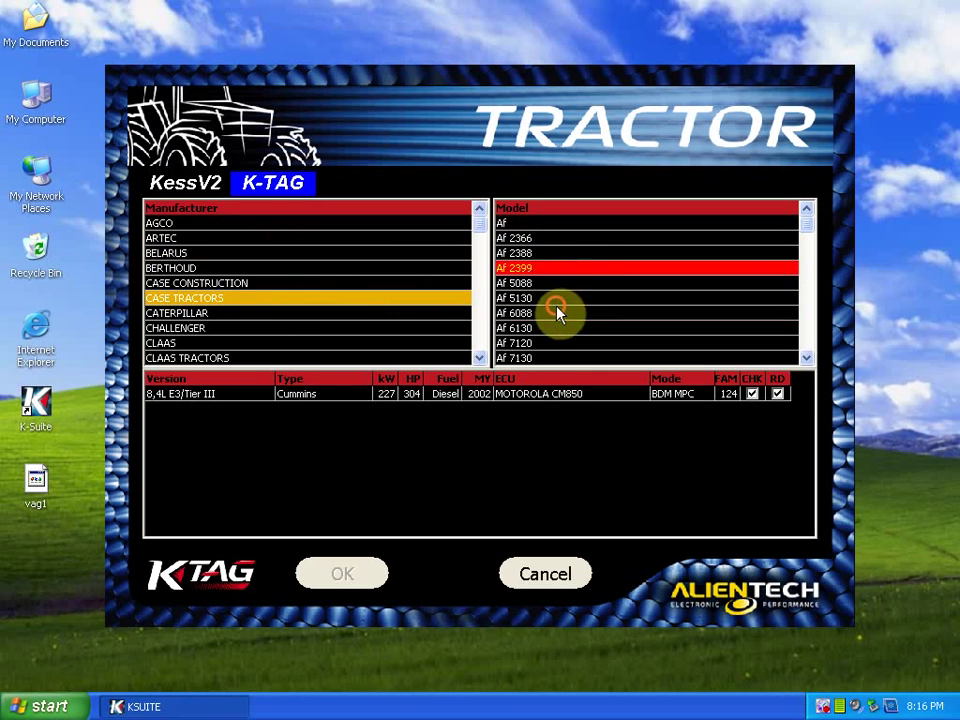
pyautogui.click(558, 316)
pyautogui.click(549, 339)
pyautogui.press('Down')
pyautogui.press('Down')
pyautogui.press('Down')
pyautogui.press('Down')
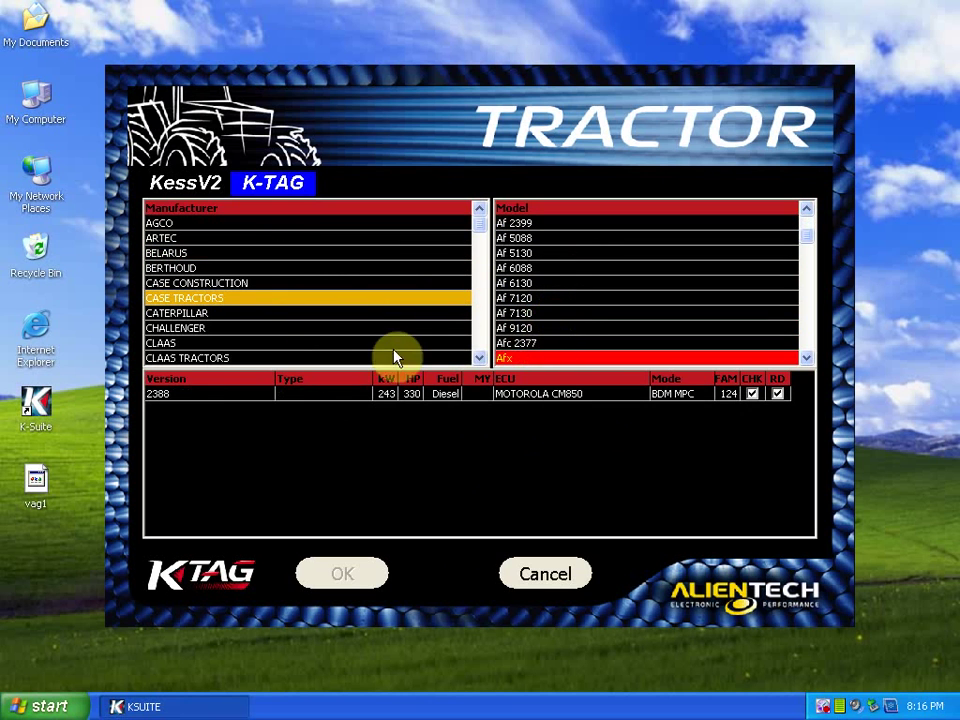
pyautogui.click(382, 393)
# Examine the ECU entries of the Claas Axion tractors, including Axion 810, 830 and 840, and leave the tractor selection
pyautogui.click(262, 343)
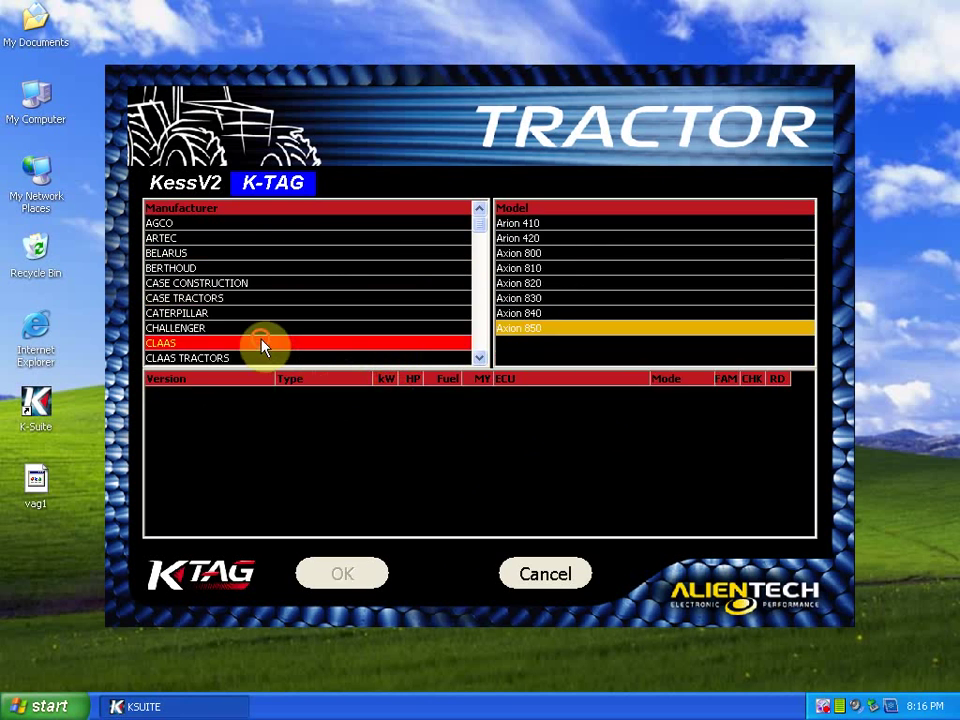
pyautogui.click(547, 267)
pyautogui.click(540, 297)
pyautogui.click(550, 313)
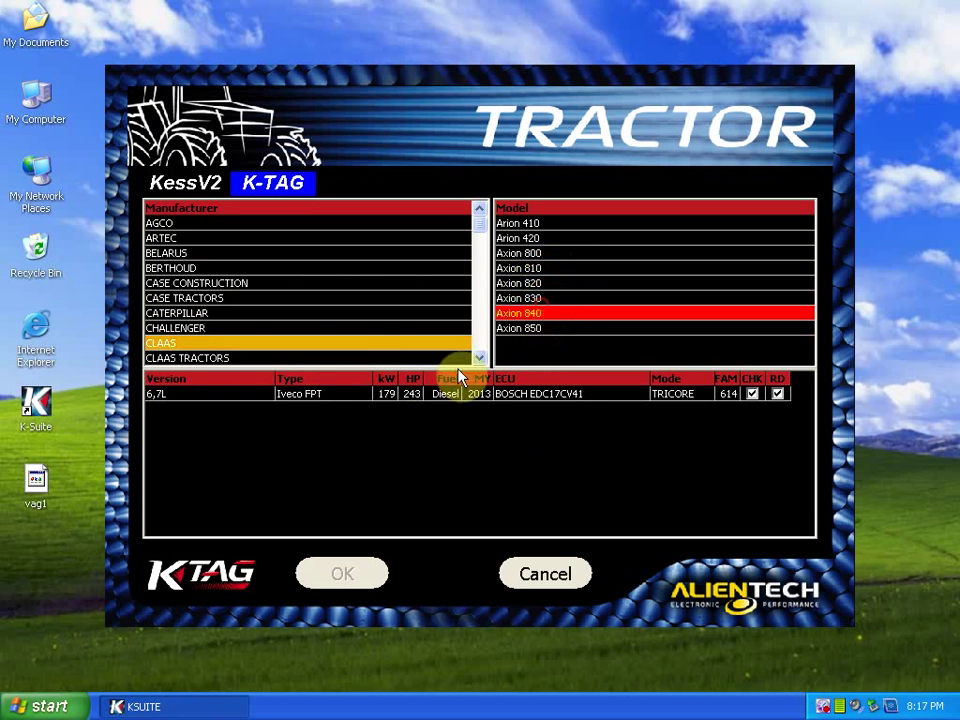
pyautogui.press('Down')
pyautogui.click(542, 578)
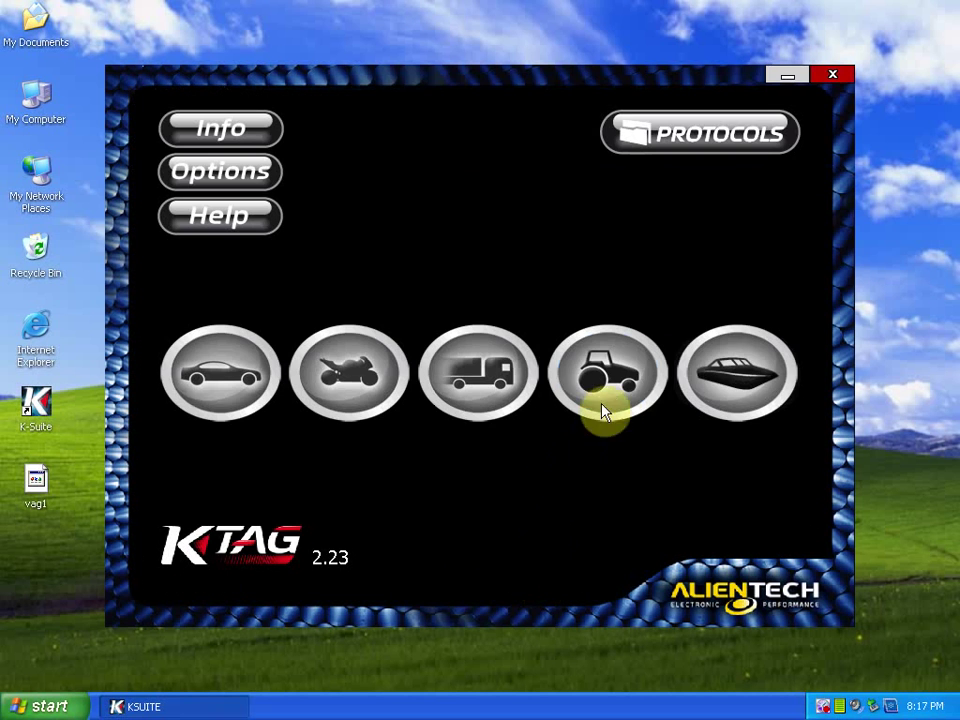
# Browse the boat manufacturers and examine the ECU entry of the Hyundai Seasall S250 S-series, version 3000 V6 CRDi
pyautogui.click(737, 373)
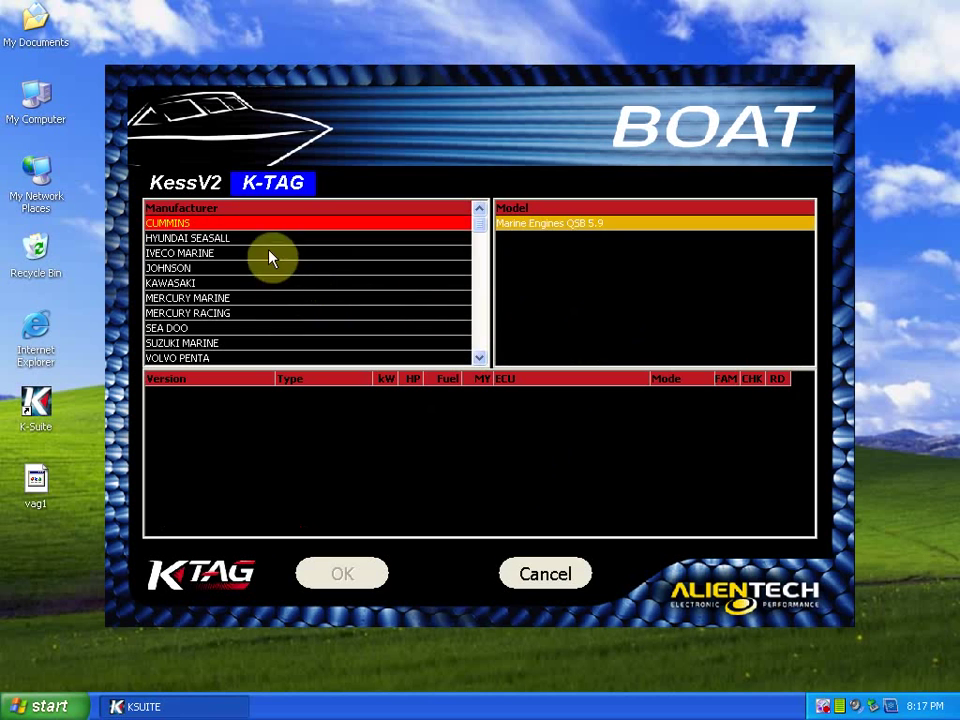
pyautogui.click(270, 255)
pyautogui.click(273, 240)
pyautogui.click(517, 226)
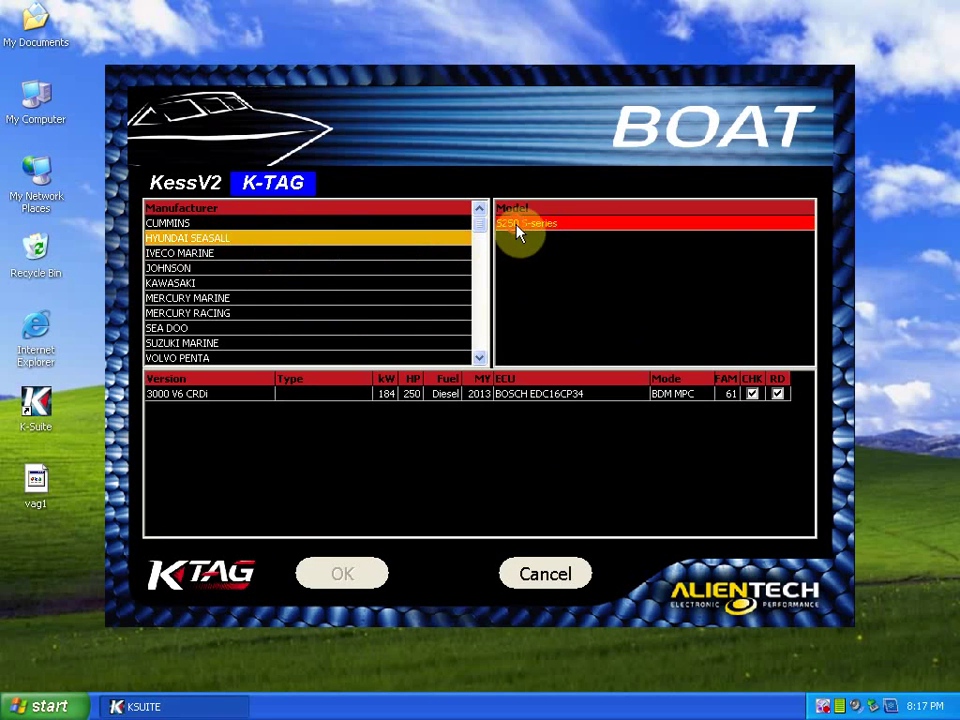
pyautogui.click(274, 395)
# Examine the ECU entries of the Volvo Penta boat engines D3-170 A, D3-220 A, D4-260 and D6-435
pyautogui.click(236, 343)
pyautogui.scroll(-3, 252, 330)
pyautogui.click(242, 328)
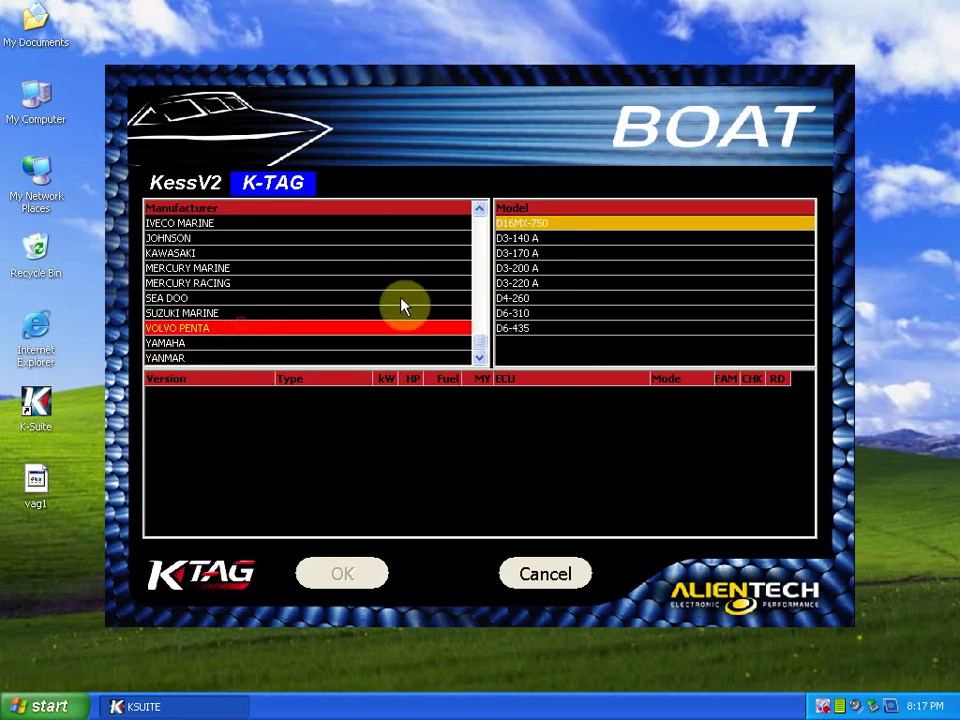
pyautogui.click(555, 255)
pyautogui.click(555, 285)
pyautogui.click(552, 300)
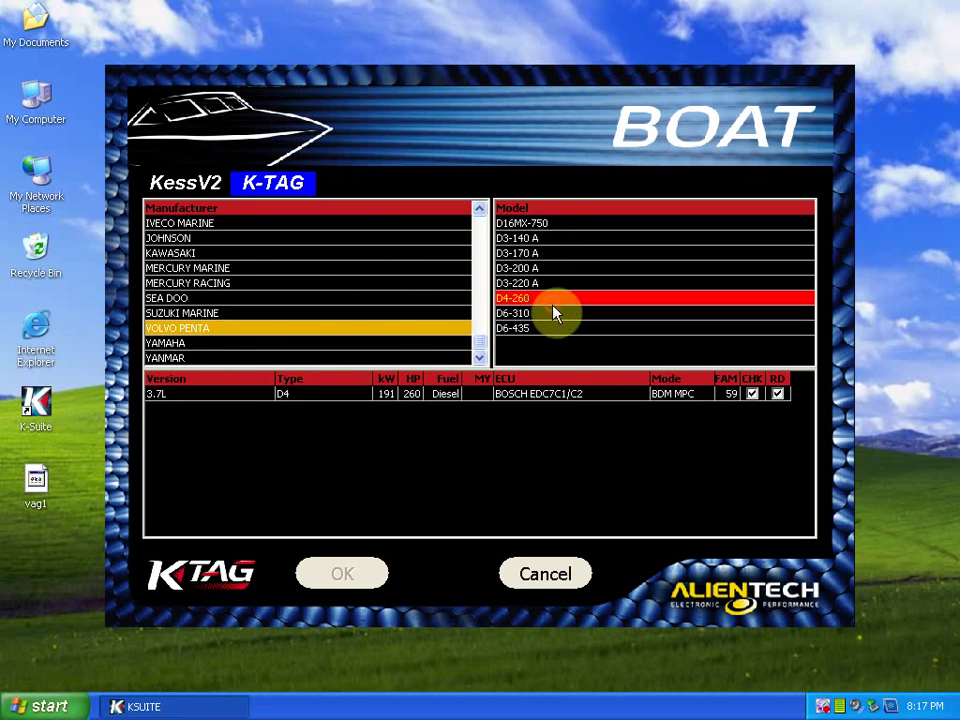
pyautogui.click(540, 328)
# Examine the ECU entries of the Yamaha boat models, going through F40D, F50F and Fx 140 to VX 1100
pyautogui.click(326, 349)
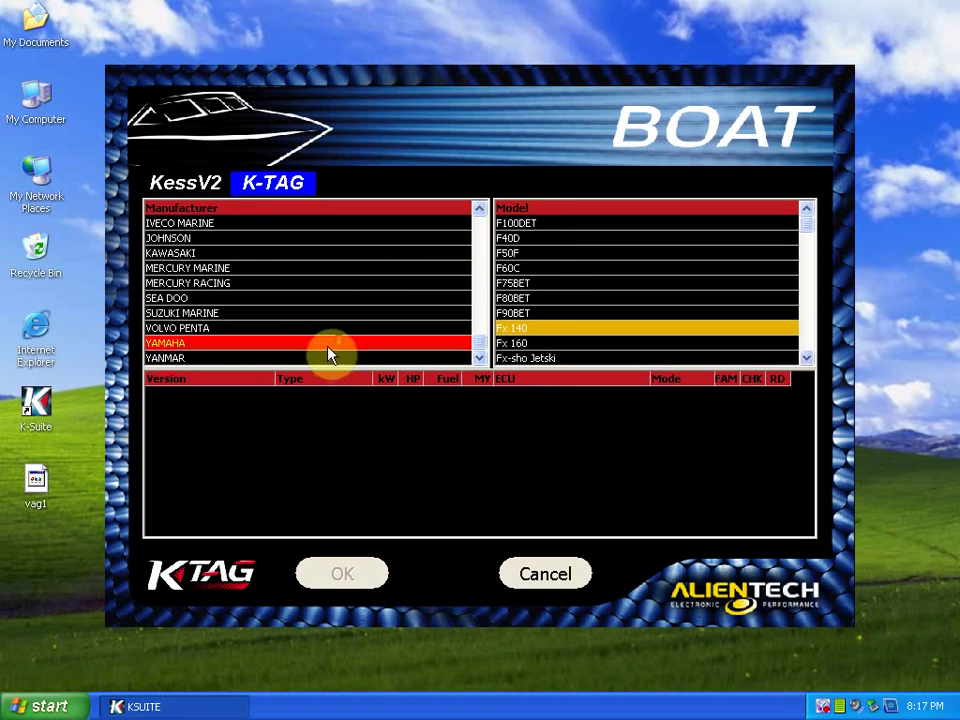
pyautogui.click(326, 352)
pyautogui.click(326, 349)
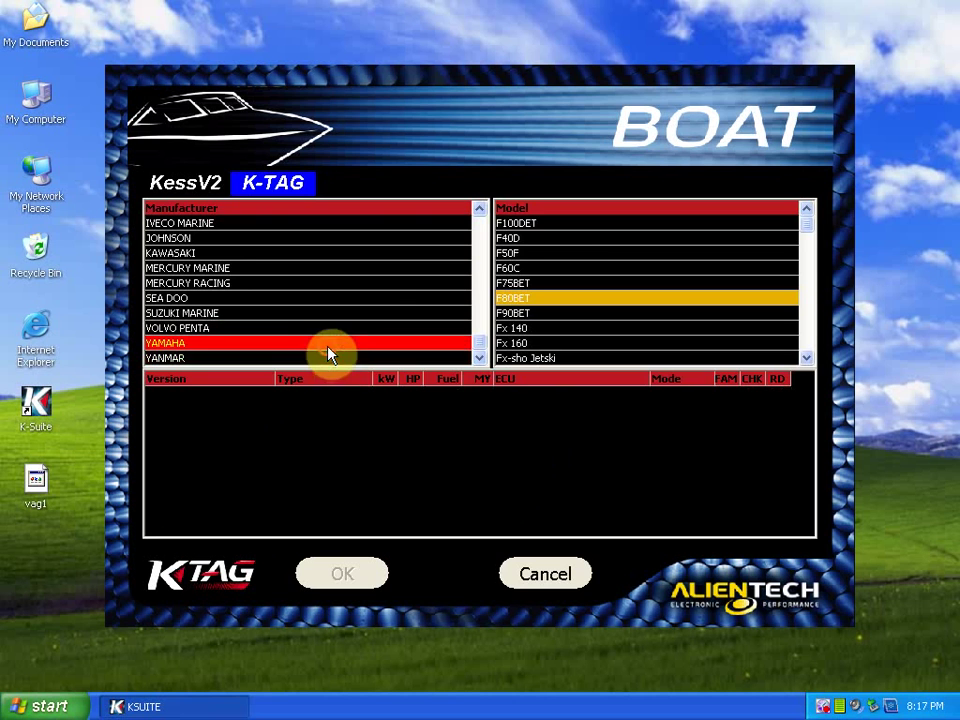
pyautogui.click(551, 238)
pyautogui.click(535, 255)
pyautogui.scroll(-5, 534, 260)
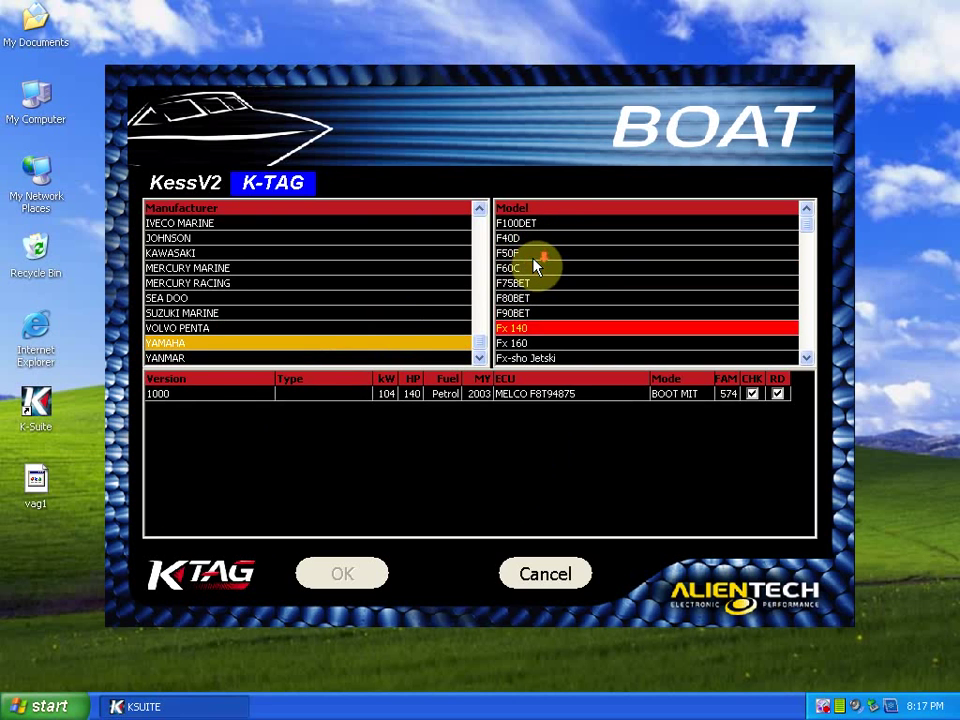
pyautogui.scroll(-7, 534, 265)
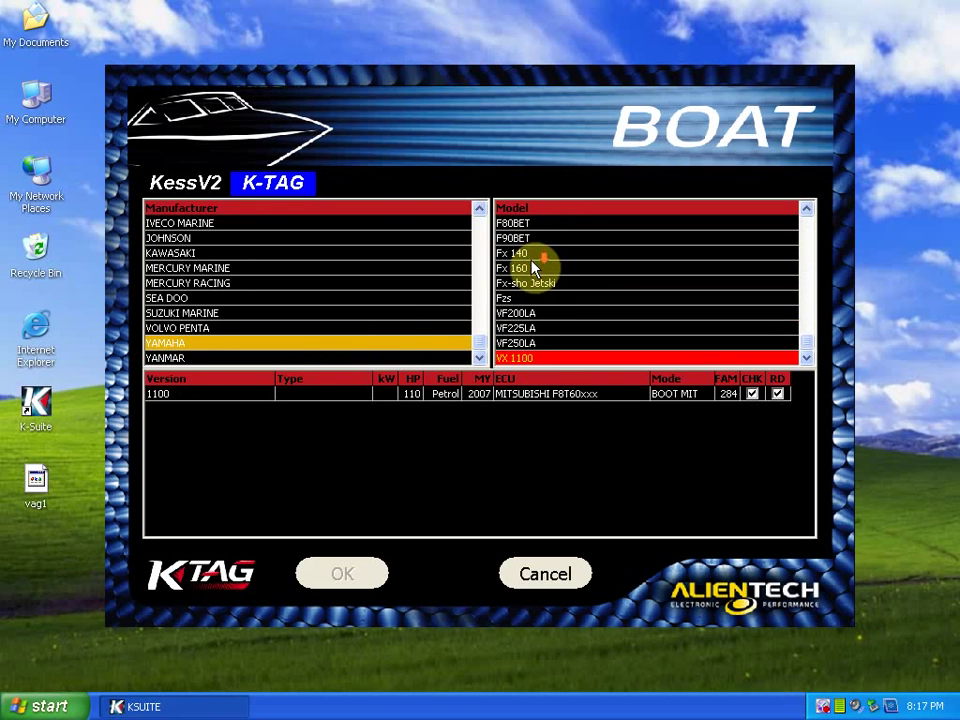
# Leave the boat selection and close K-Suite
pyautogui.click(553, 570)
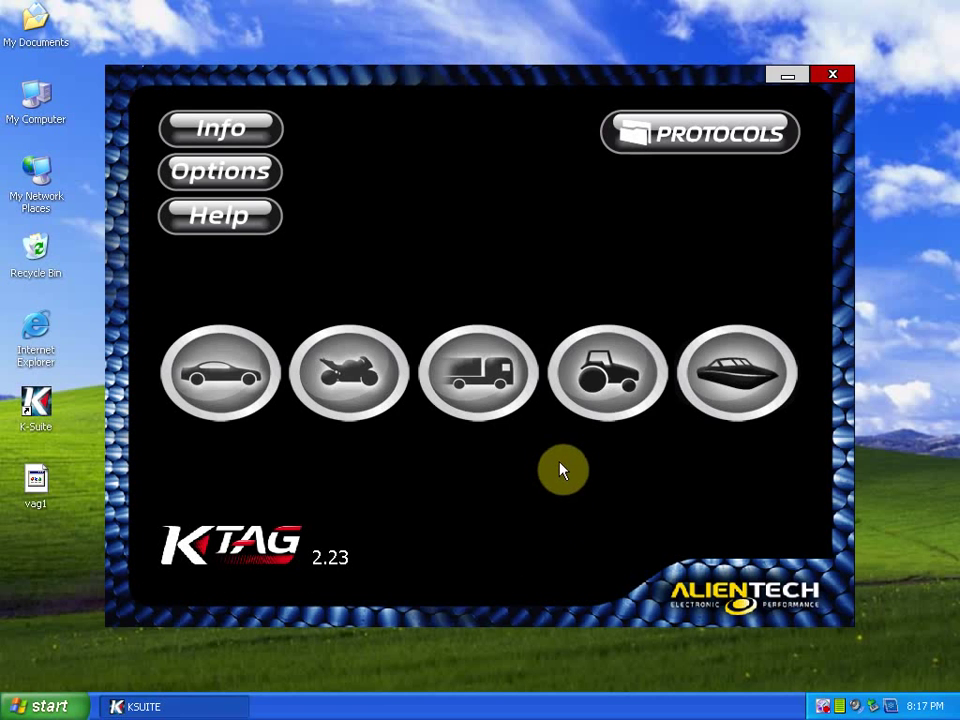
pyautogui.click(836, 75)
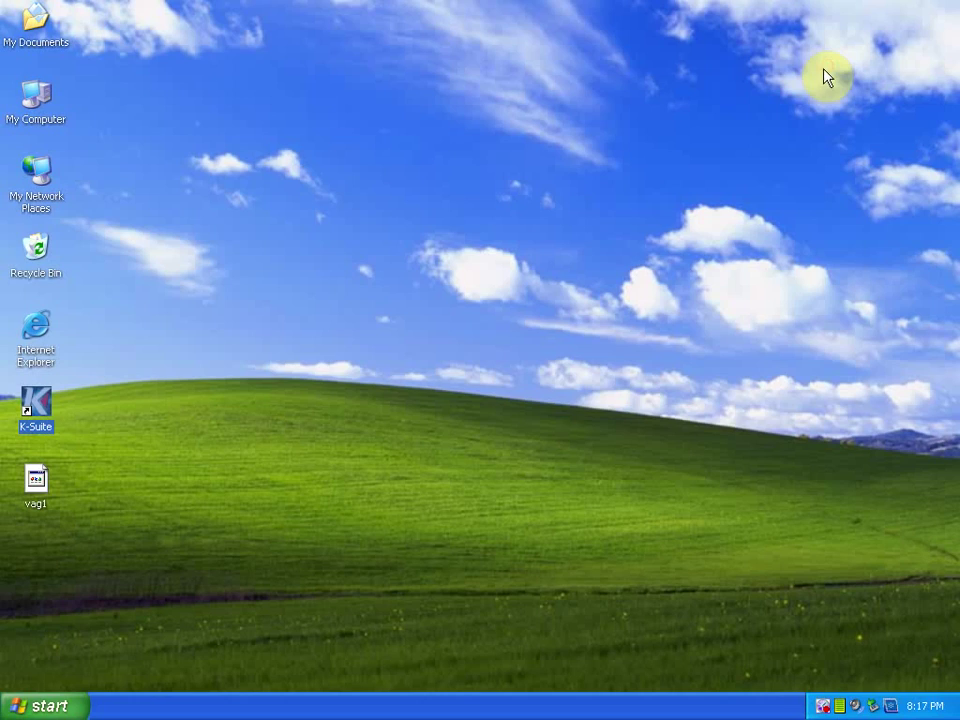